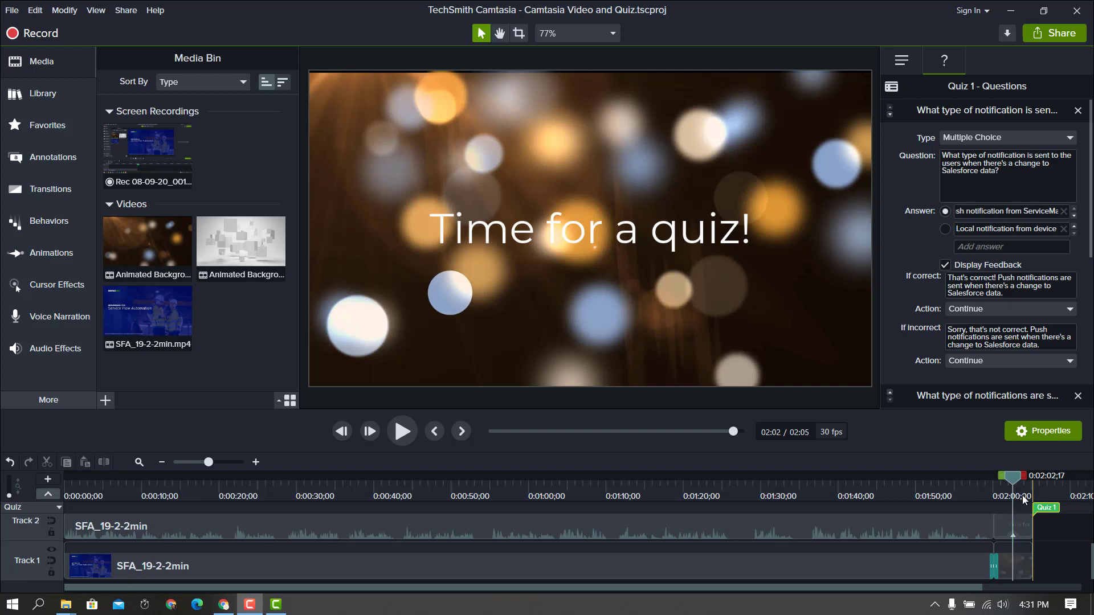
# Step: Preview Quiz 1 near the video's end and answer its first question with "Push notification from ServiceMax"
pyautogui.click(1016, 492)
pyautogui.moveTo(1015, 483); pyautogui.dragTo(1021, 483)
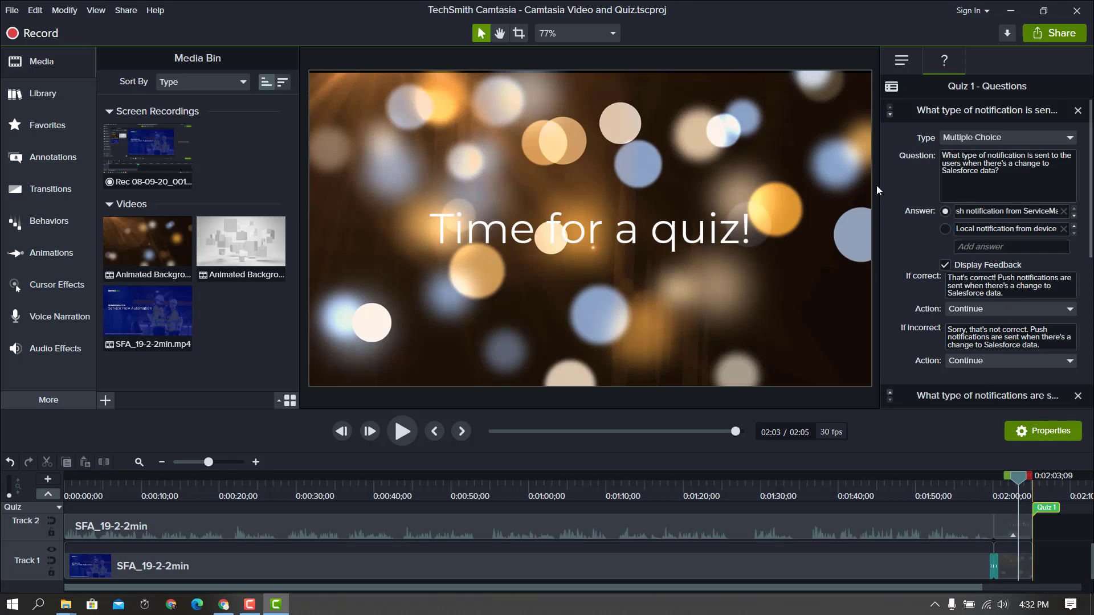
pyautogui.click(891, 86)
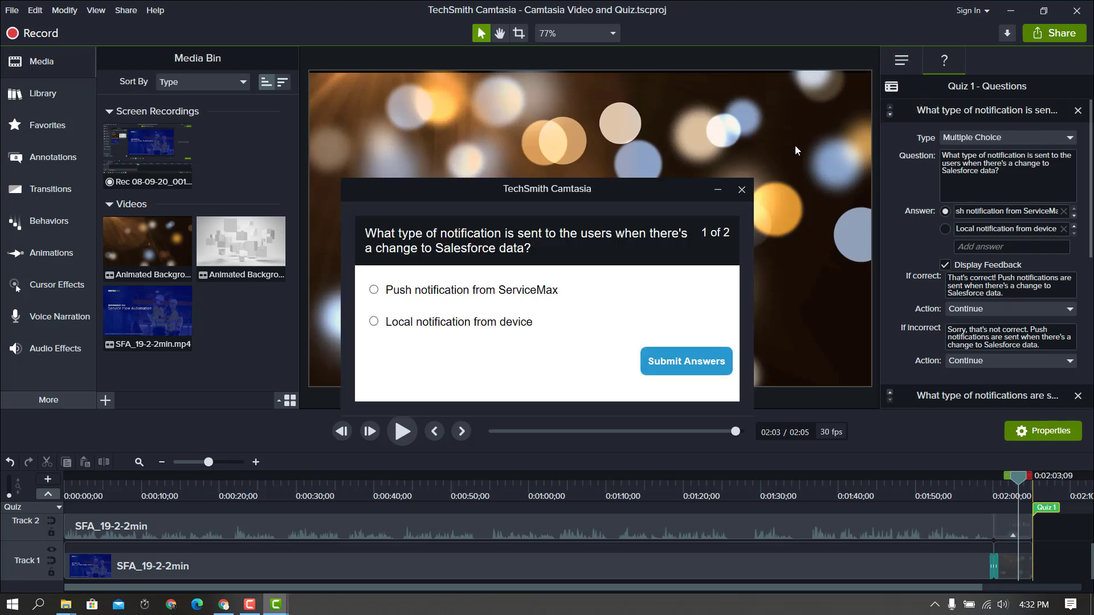
pyautogui.click(445, 290)
pyautogui.click(681, 362)
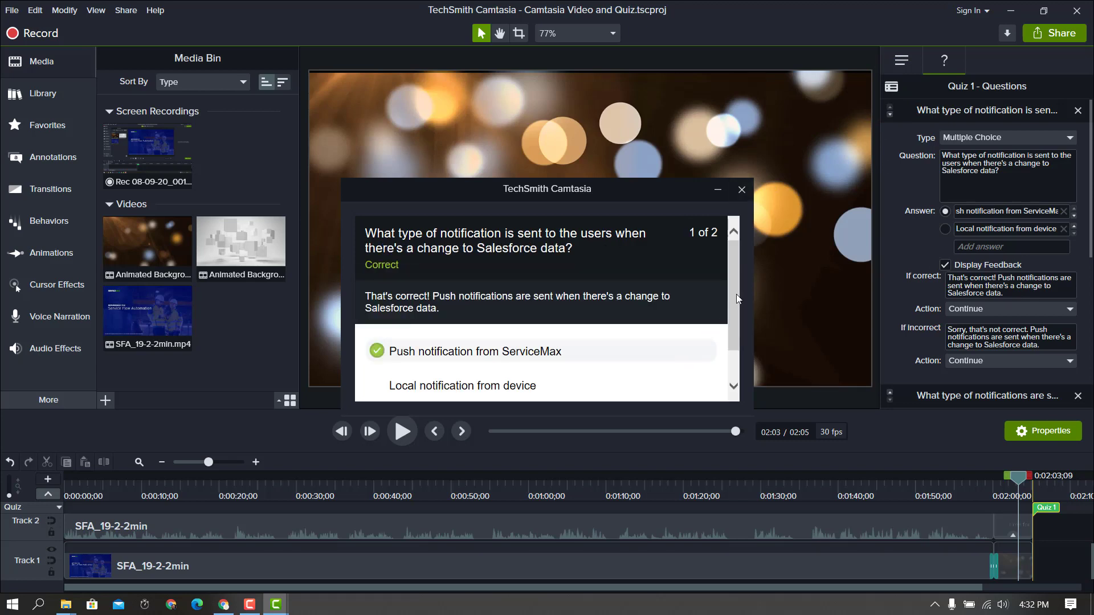
pyautogui.scroll(-1, 737, 295)
pyautogui.scroll(-1, 737, 314)
pyautogui.click(693, 381)
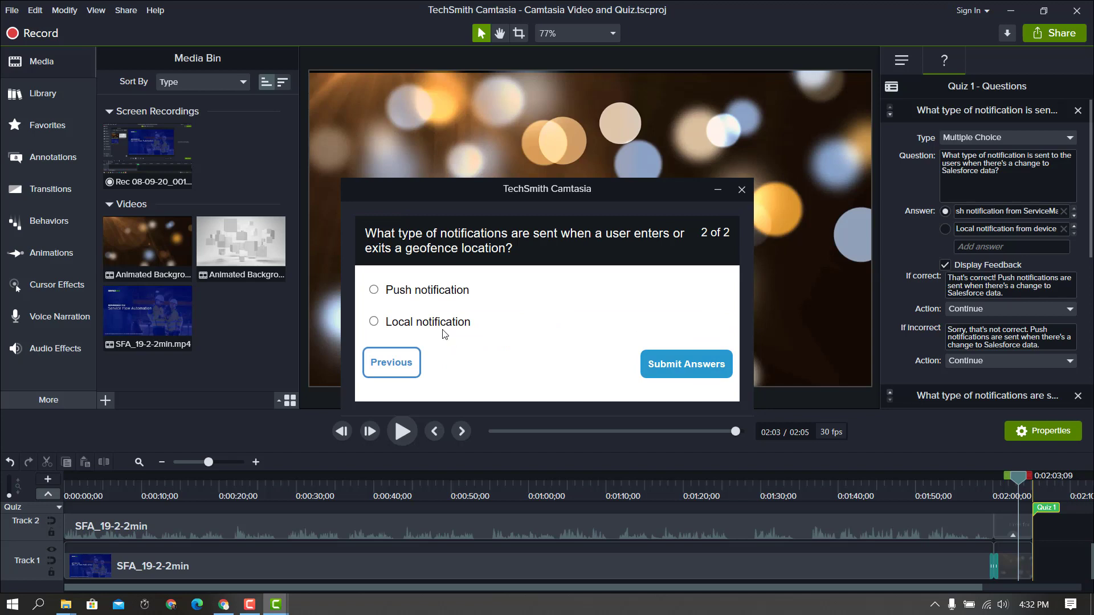
# Step: Answer the second quiz question with "Local notification" and close the quiz preview
pyautogui.click(432, 324)
pyautogui.click(669, 366)
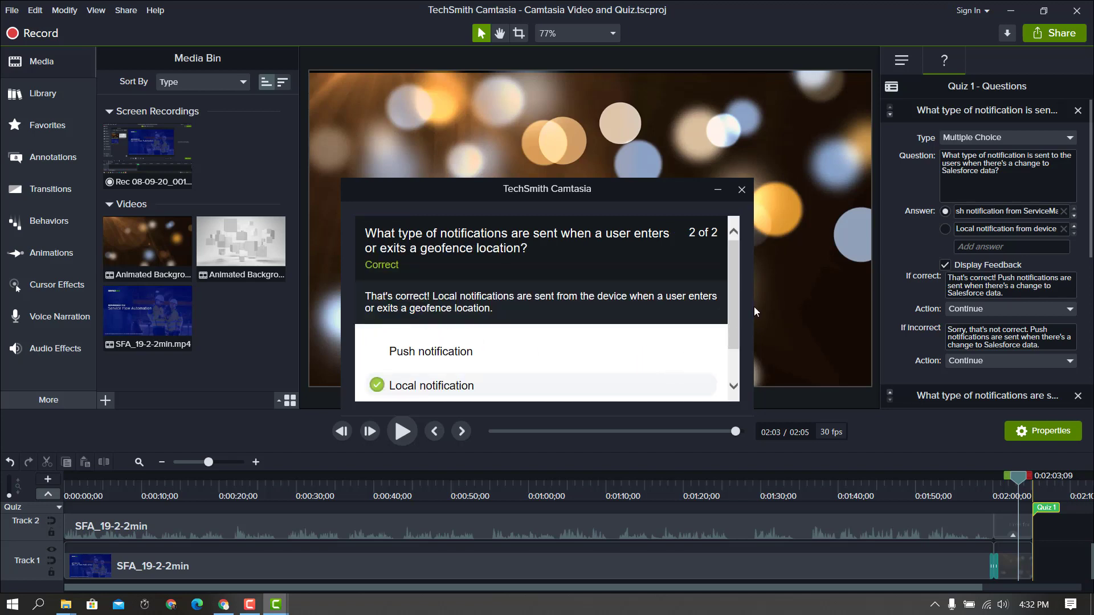
pyautogui.click(741, 190)
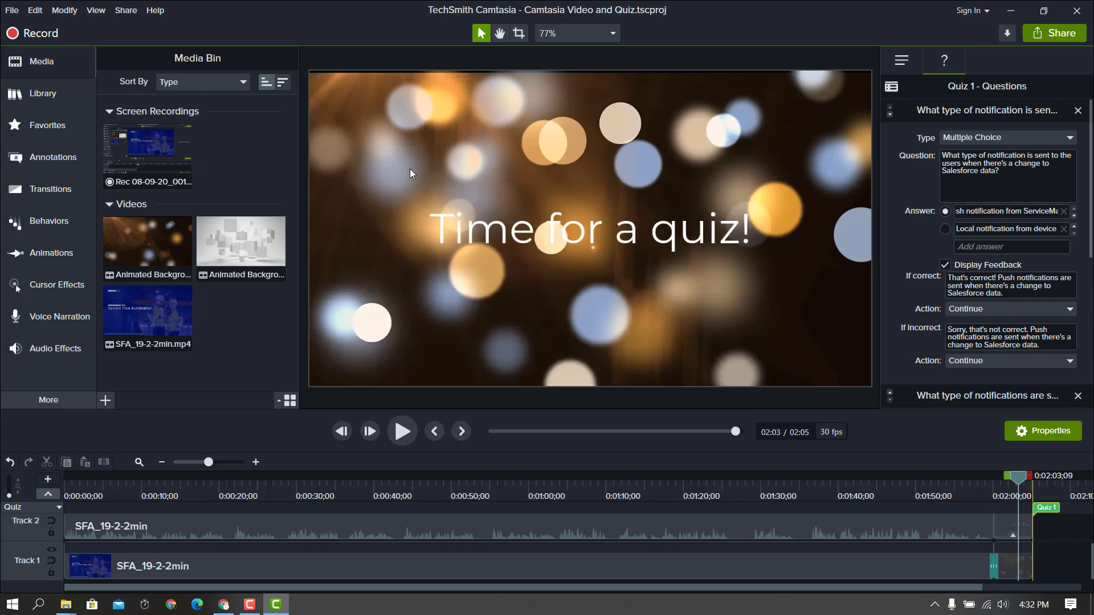
# Step: Start a new custom production using the MP4 - Smart Player (HTML5) format
pyautogui.click(128, 12)
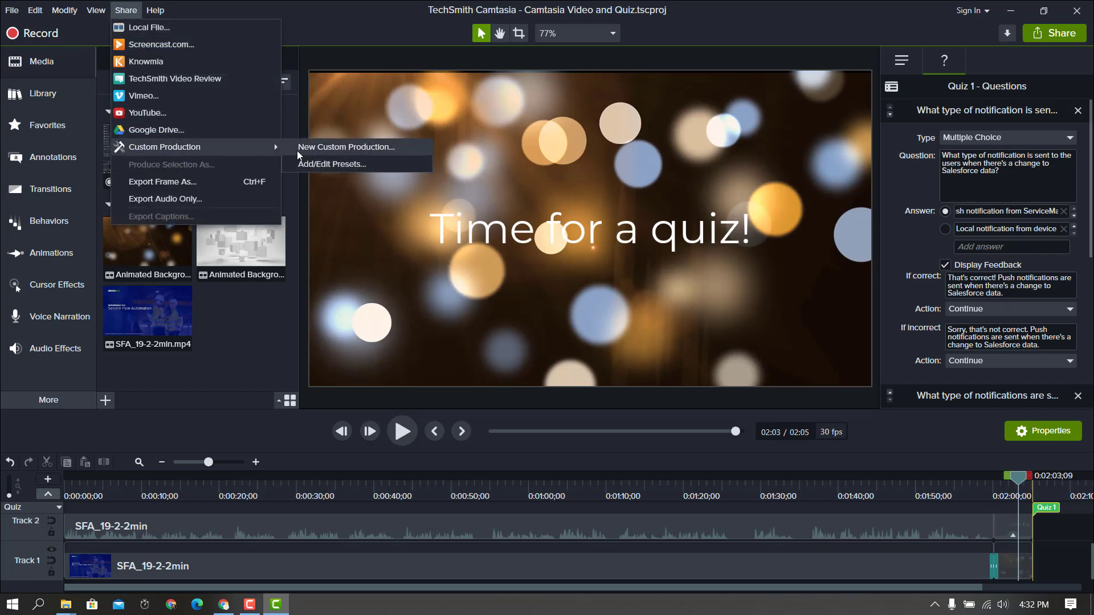
pyautogui.click(296, 150)
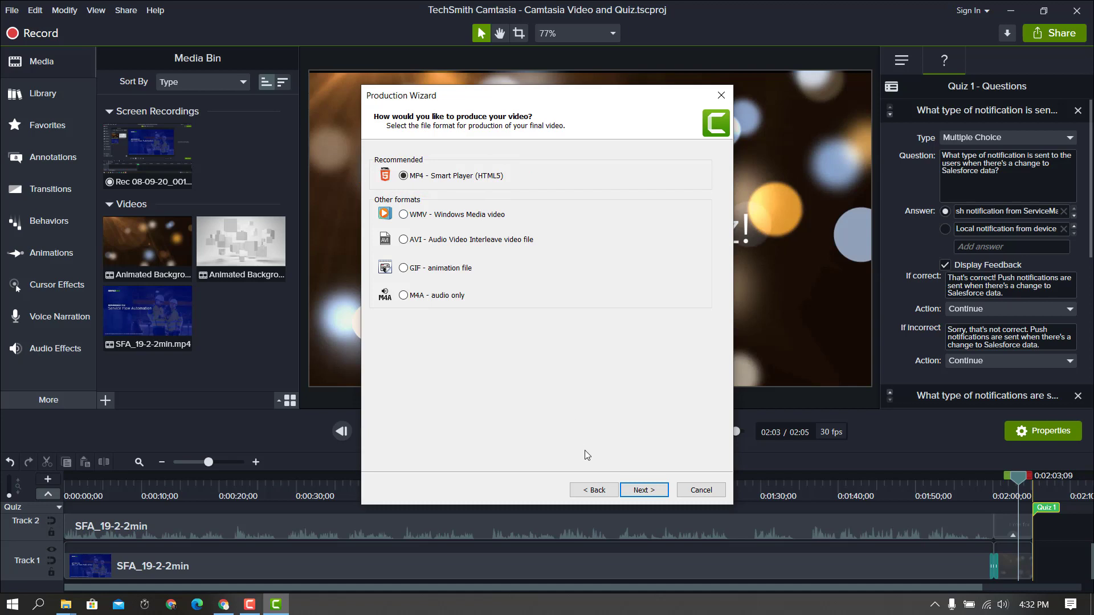
pyautogui.click(641, 491)
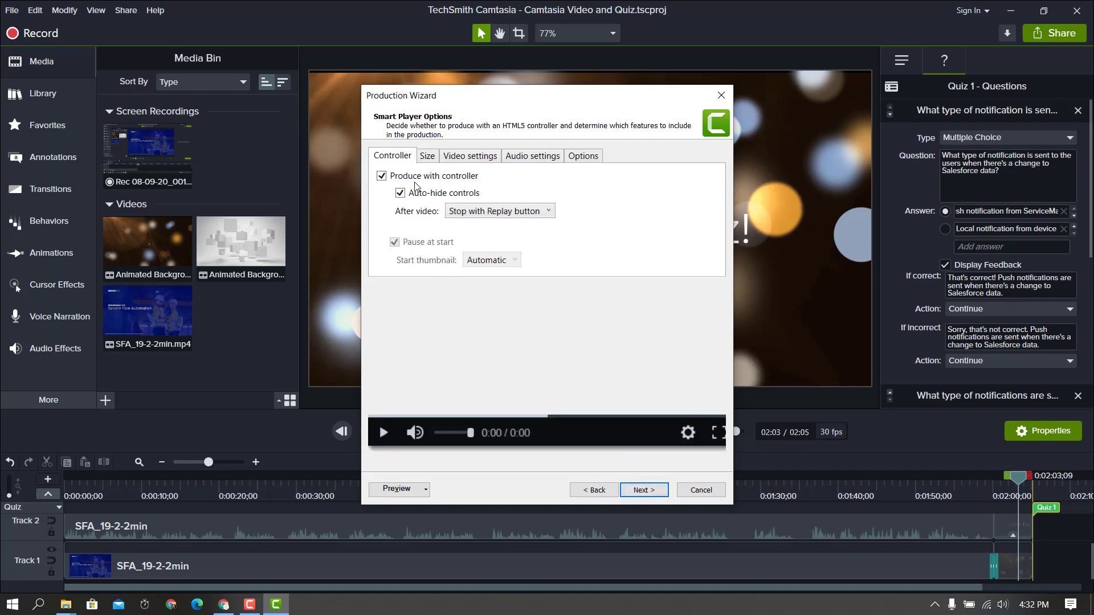
# Step: Check the Quizzing option, try disabling "Produce with controller", and re-enable it to restore the quizzing options
pyautogui.click(581, 157)
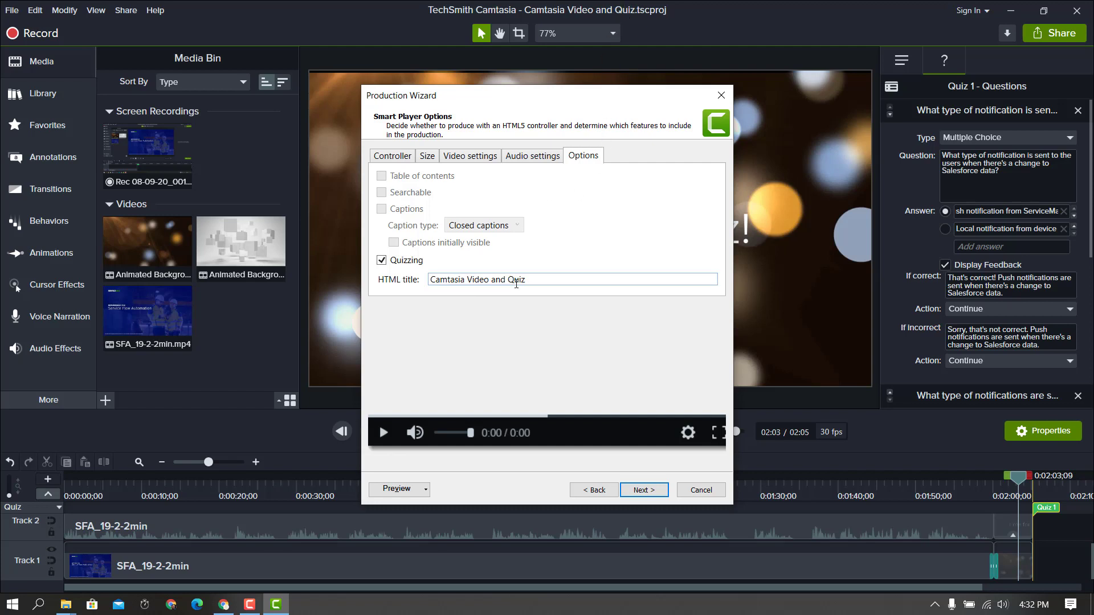
pyautogui.click(402, 159)
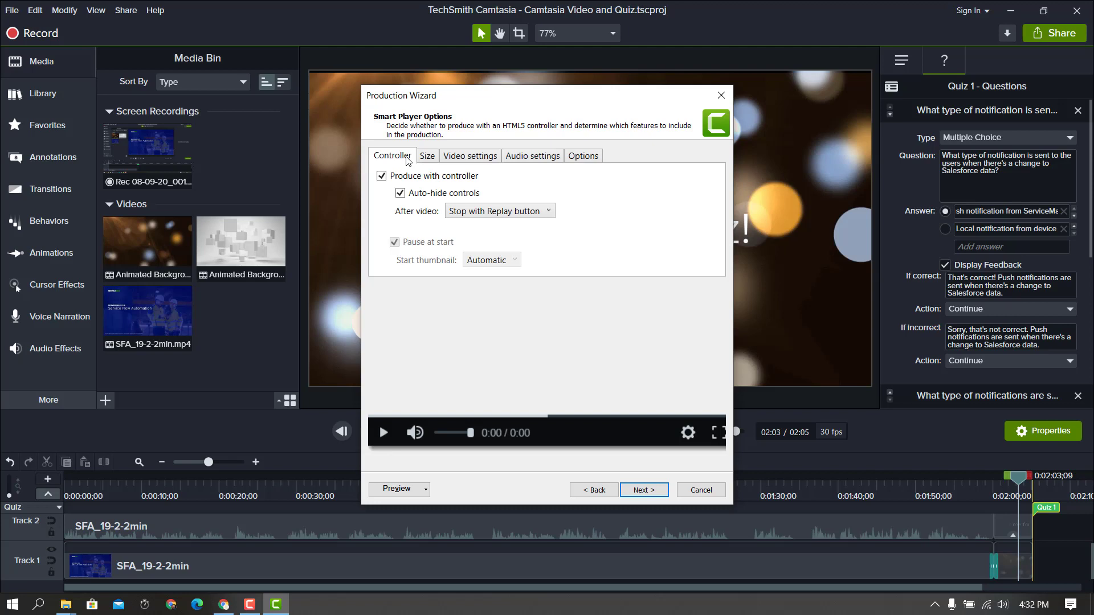
pyautogui.click(381, 177)
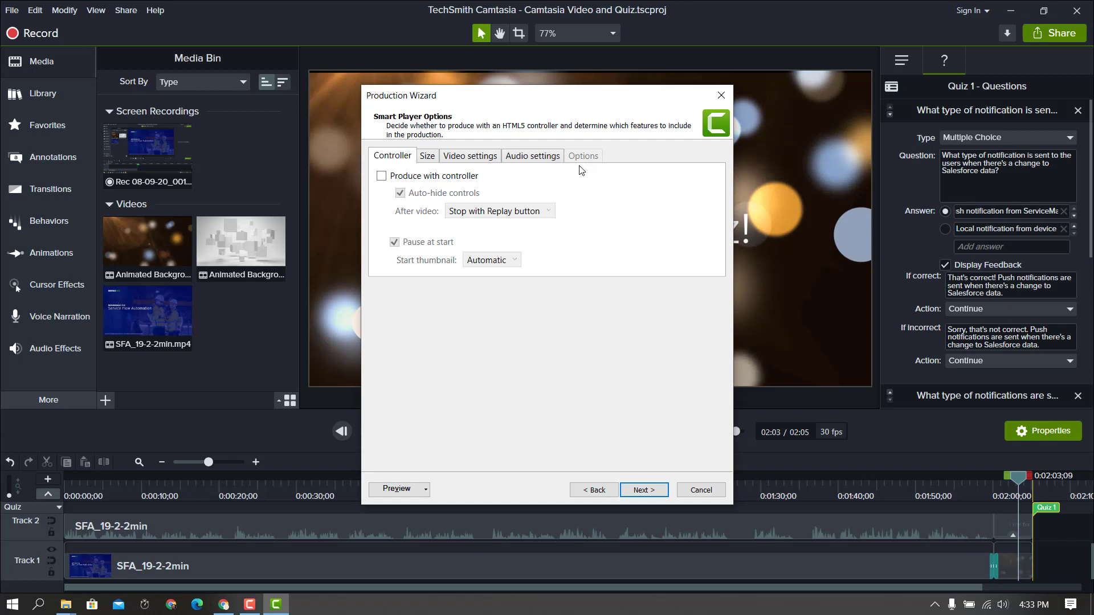
pyautogui.click(408, 177)
pyautogui.click(578, 159)
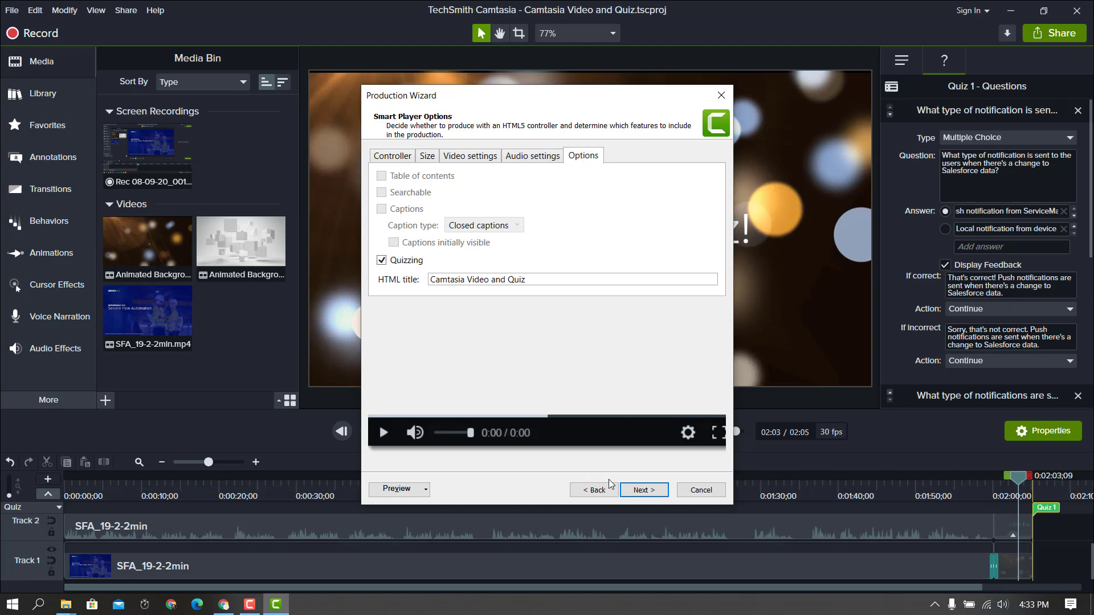
# Step: Accept the smart player and video options, and set quiz results to be reported using SCORM only, not through email
pyautogui.click(644, 492)
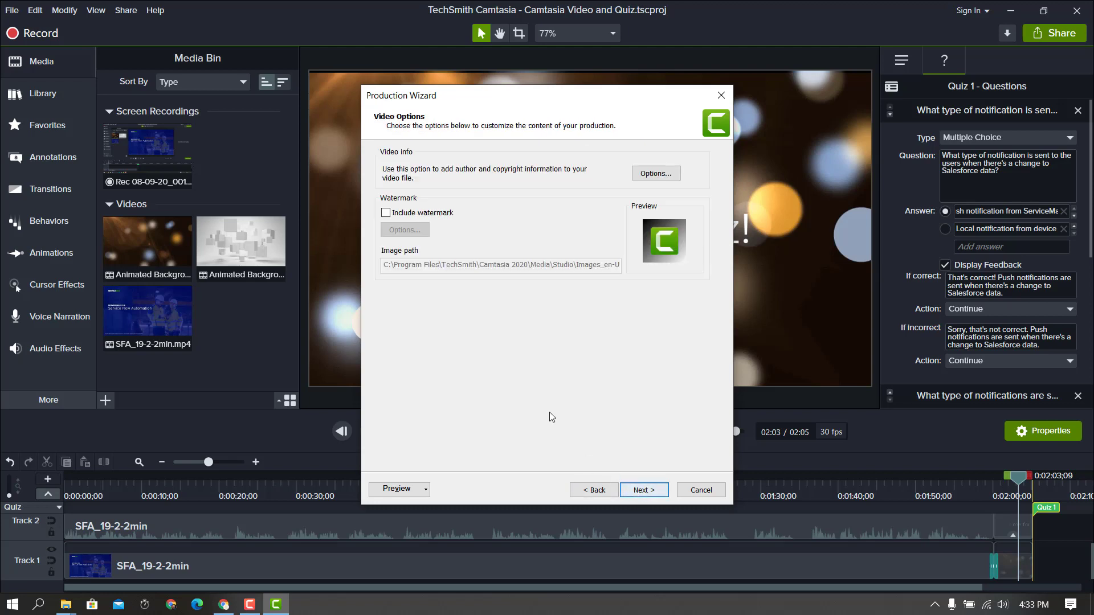
pyautogui.click(644, 492)
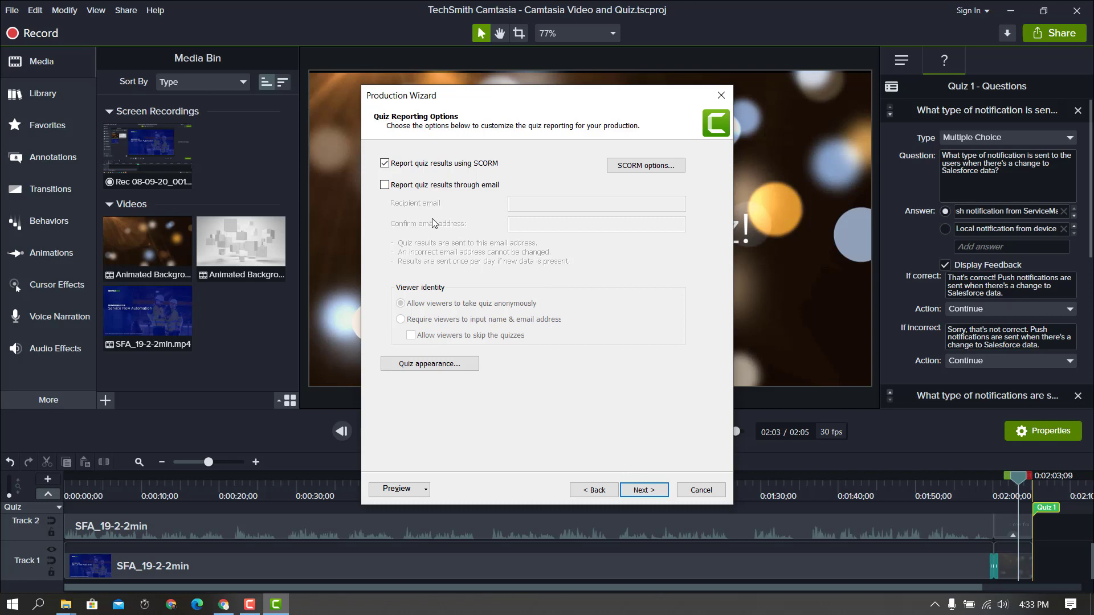
pyautogui.click(384, 185)
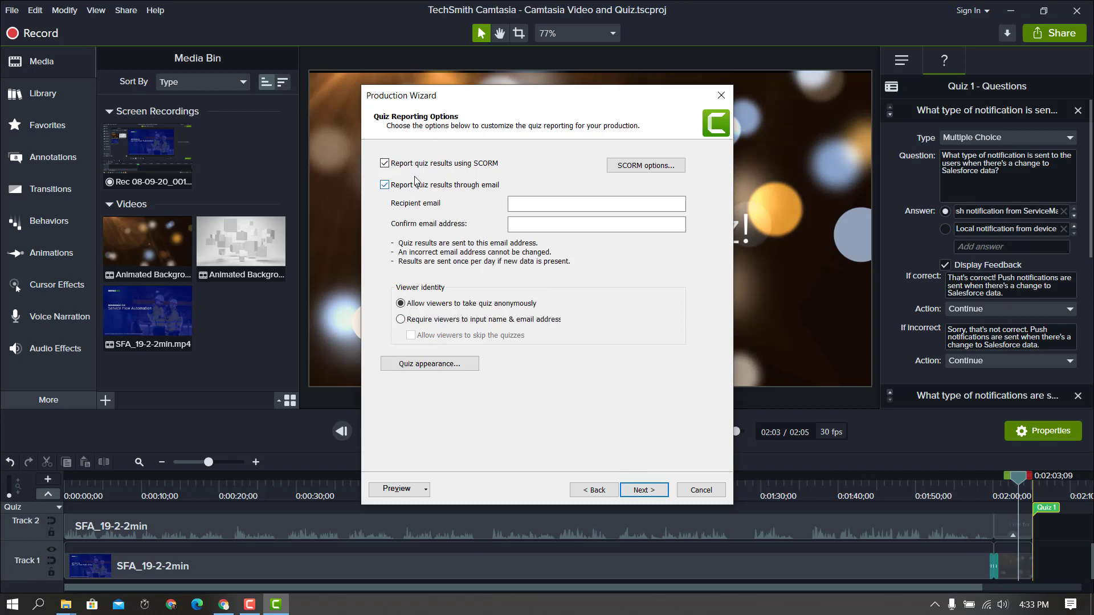
pyautogui.click(426, 165)
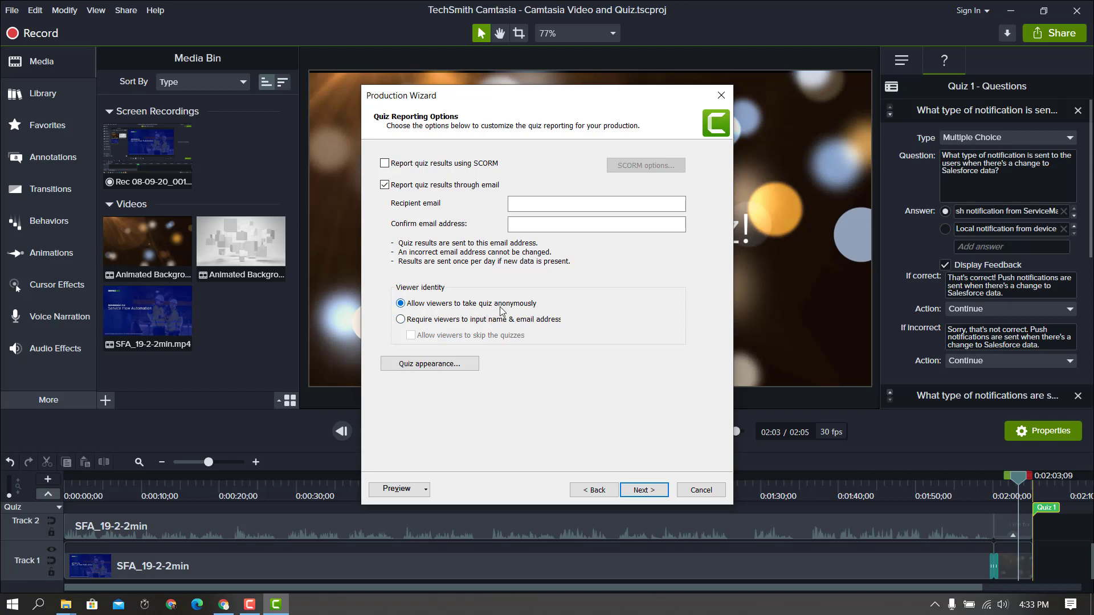
pyautogui.click(384, 185)
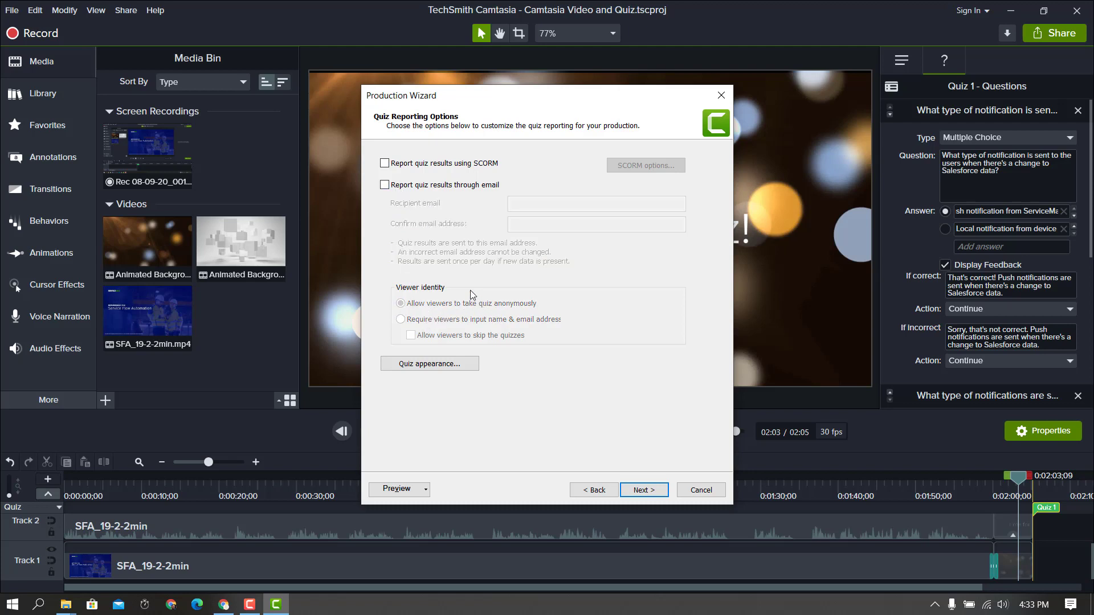
pyautogui.click(384, 163)
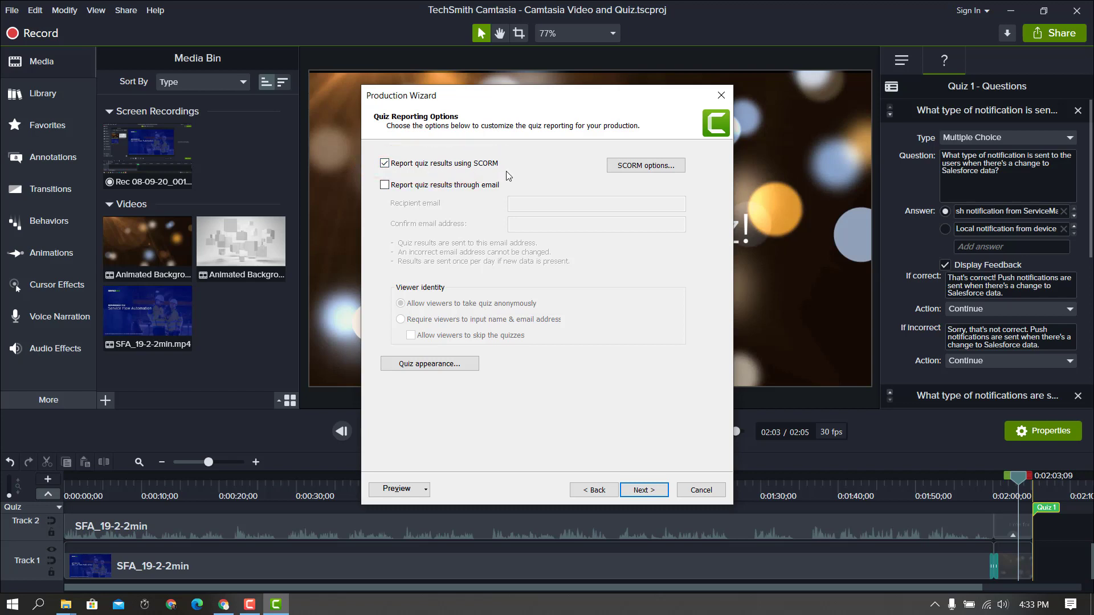
# Step: Review the quiz appearance button labels, toggling "Allow replay last section" off and back on
pyautogui.click(419, 366)
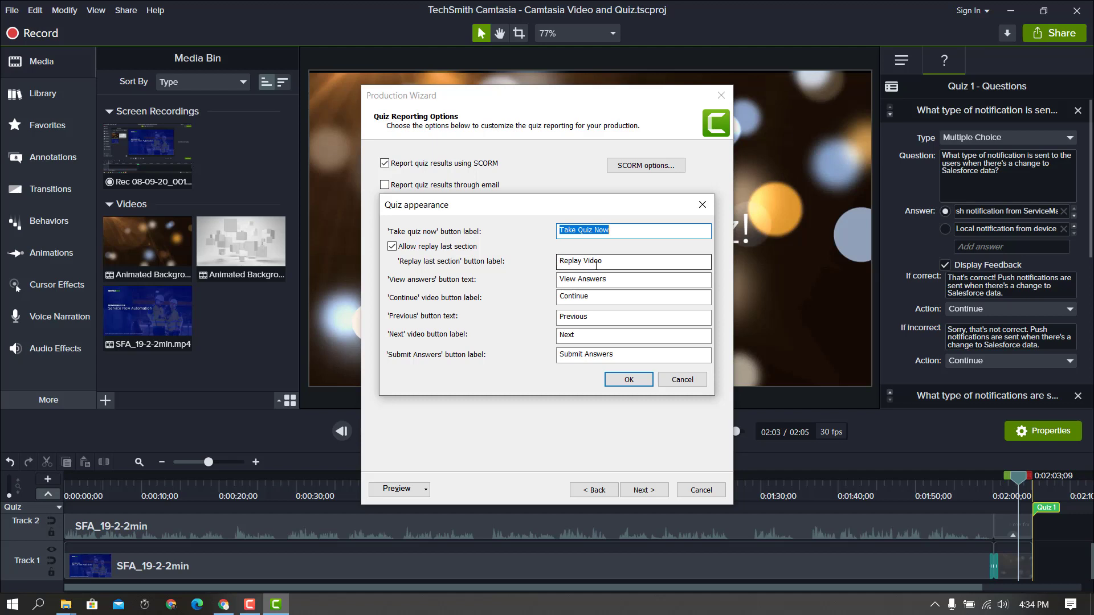
pyautogui.click(393, 248)
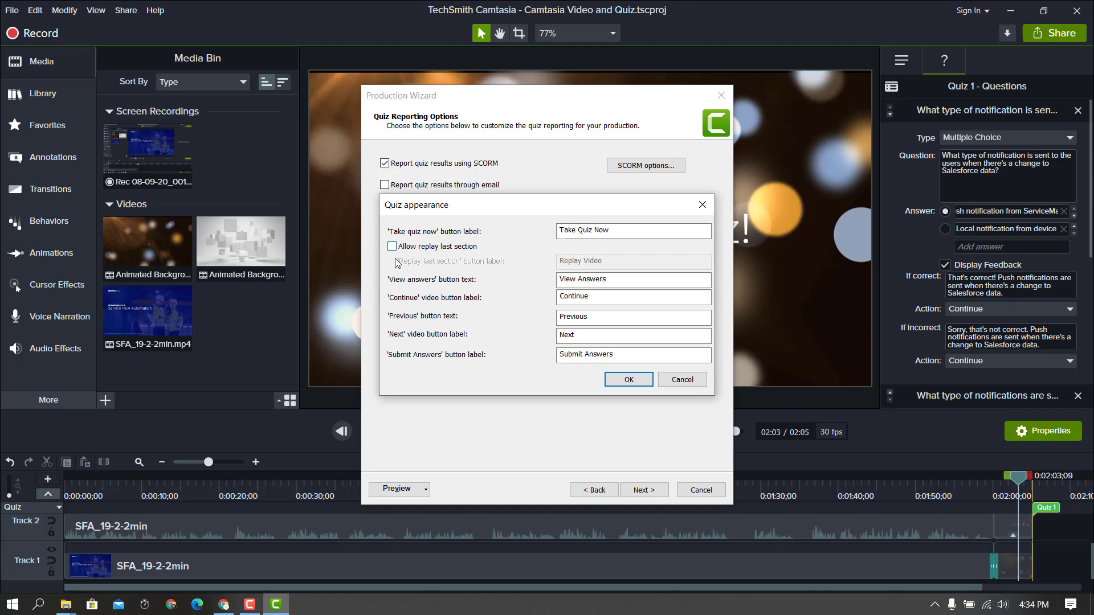
pyautogui.click(392, 247)
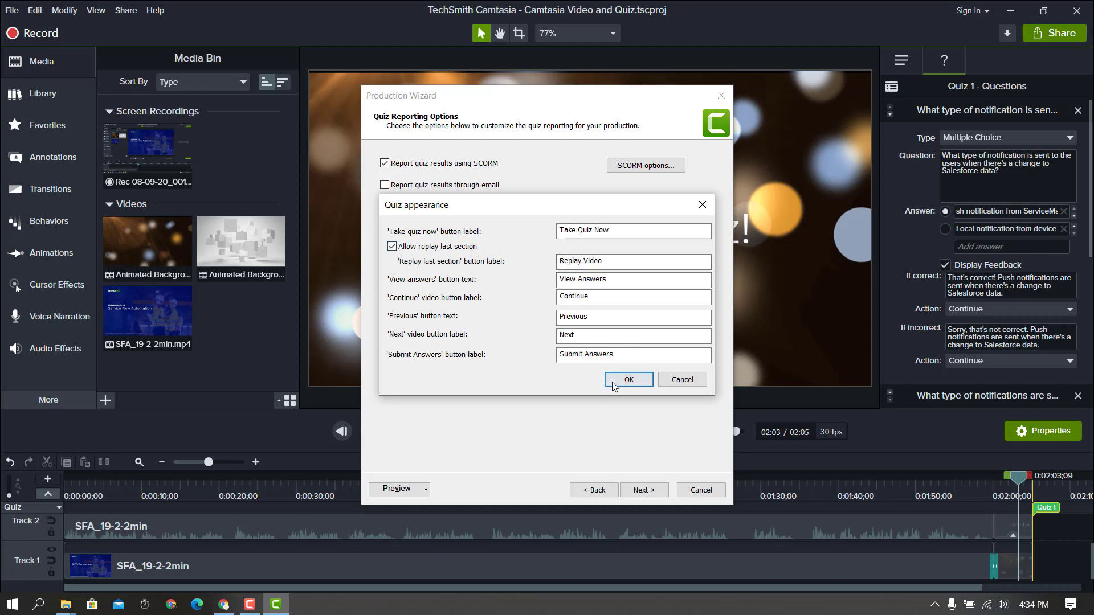
pyautogui.click(629, 380)
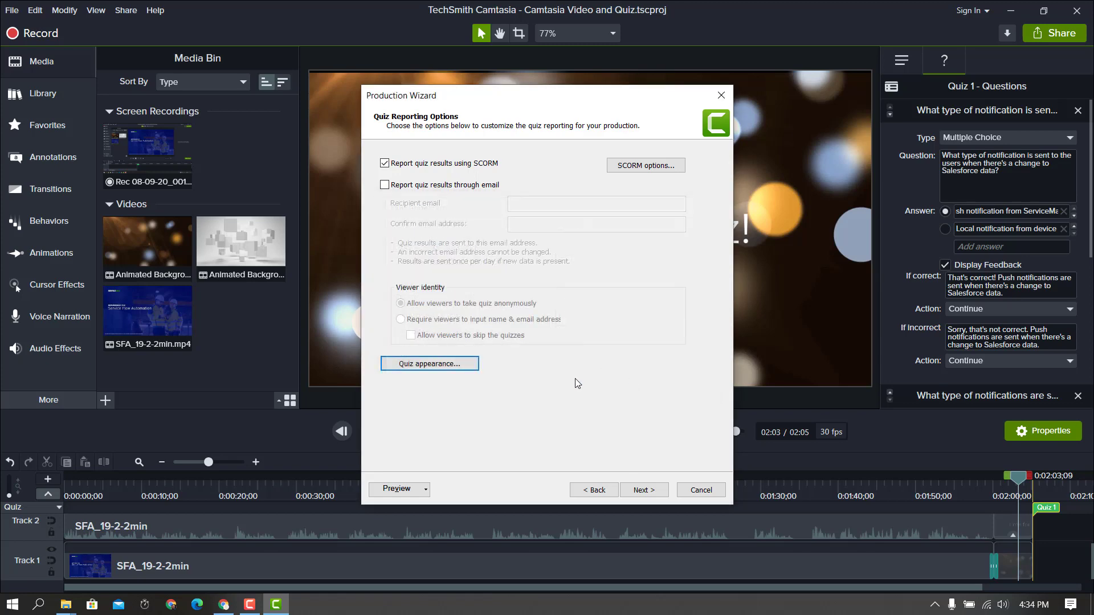
# Step: In the SCORM manifest options, try version 1.2 and set the version to 2004 4th Edition
pyautogui.click(646, 166)
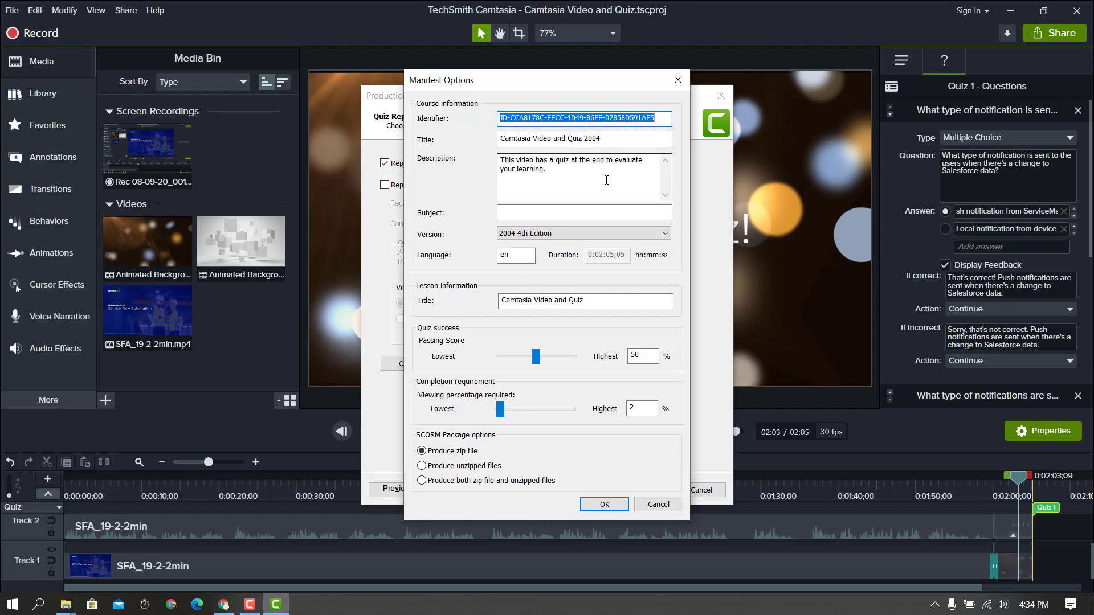
pyautogui.click(615, 237)
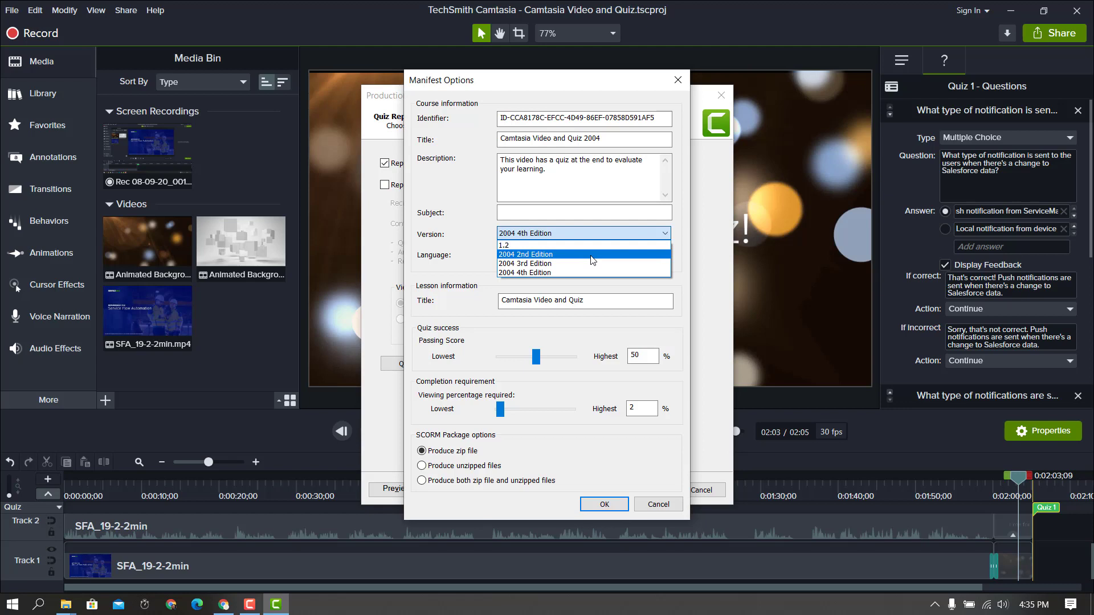
pyautogui.click(533, 246)
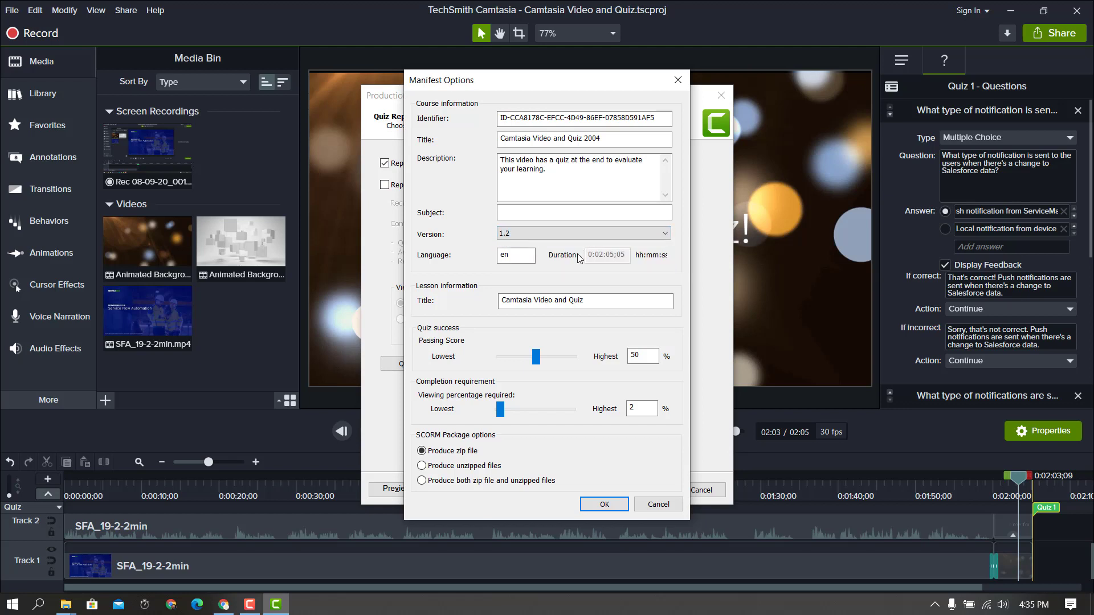
pyautogui.click(552, 233)
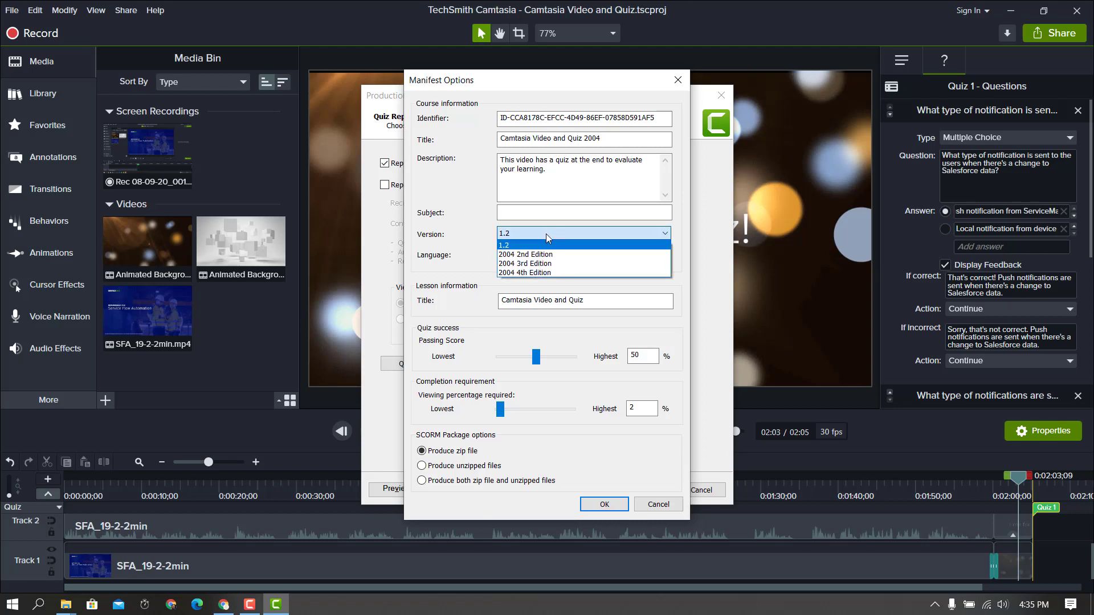
pyautogui.click(532, 273)
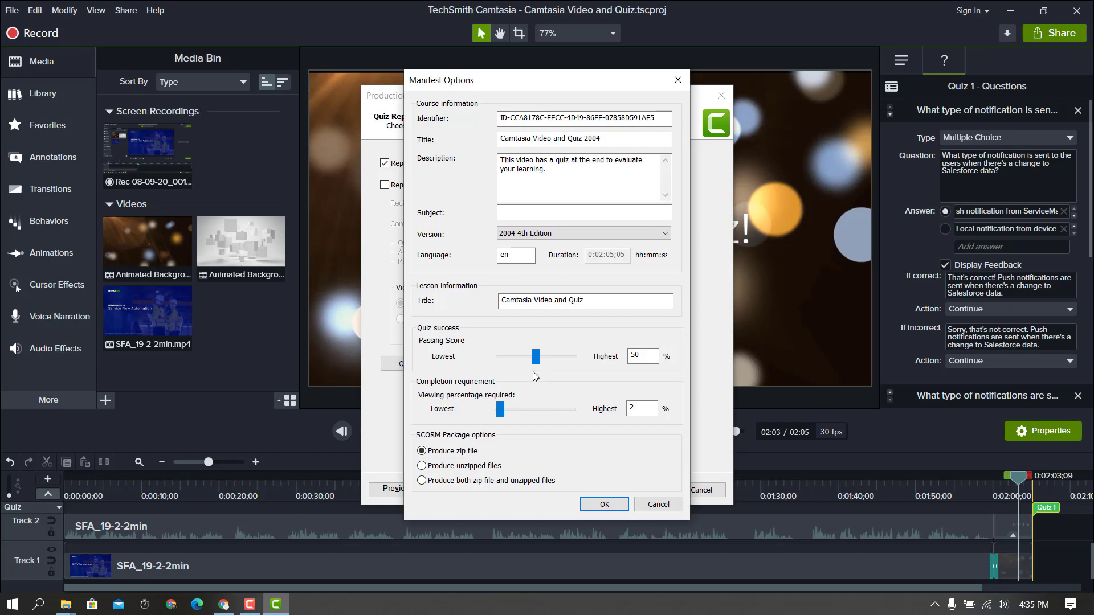
# Step: Adjust the quiz passing score and the required viewing percentage, and accept the manifest options
pyautogui.moveTo(615, 361); pyautogui.dragTo(553, 360)
pyautogui.moveTo(534, 360); pyautogui.dragTo(536, 361)
pyautogui.moveTo(500, 412); pyautogui.dragTo(573, 413)
pyautogui.moveTo(573, 414); pyautogui.dragTo(474, 417)
pyautogui.click(605, 506)
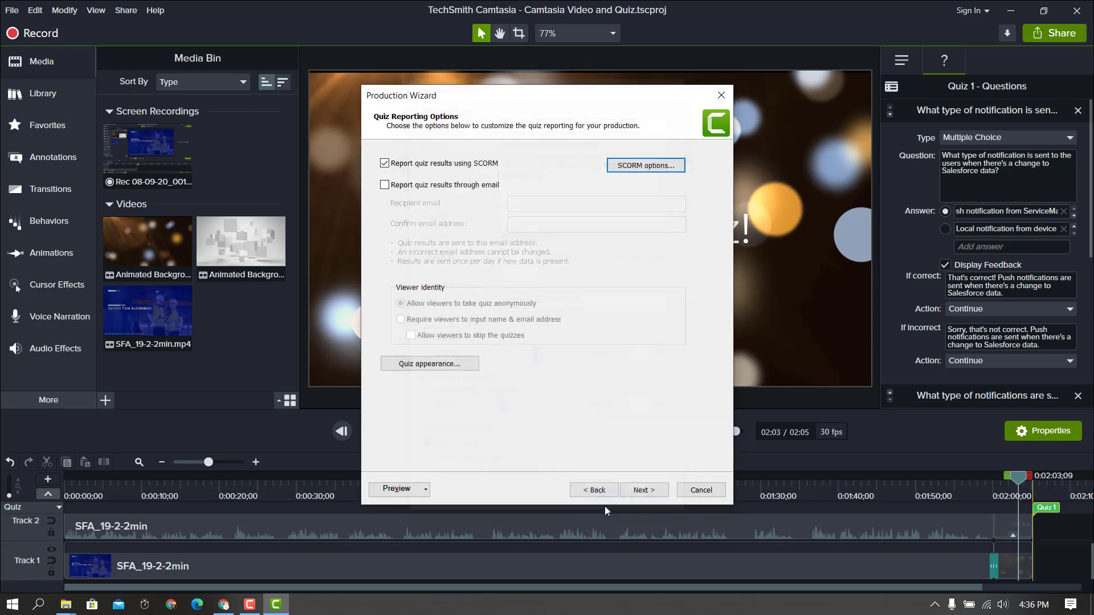
# Step: Produce the video with its SCORM quiz package and open the production folder to view the zip file
pyautogui.click(638, 492)
pyautogui.click(641, 492)
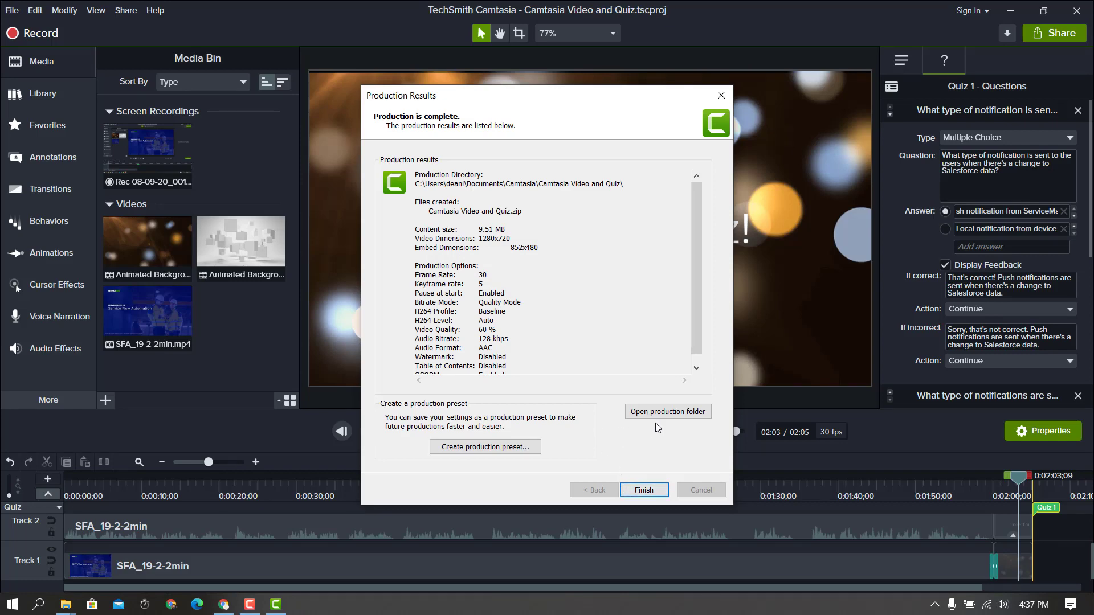
pyautogui.click(674, 414)
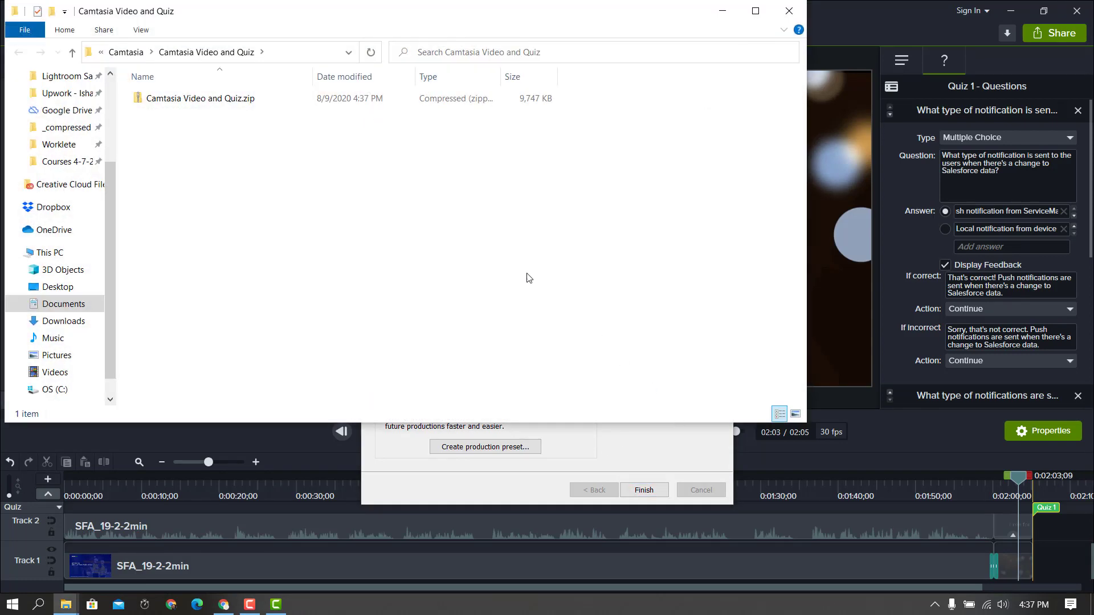
pyautogui.moveTo(177, 15); pyautogui.dragTo(643, 136)
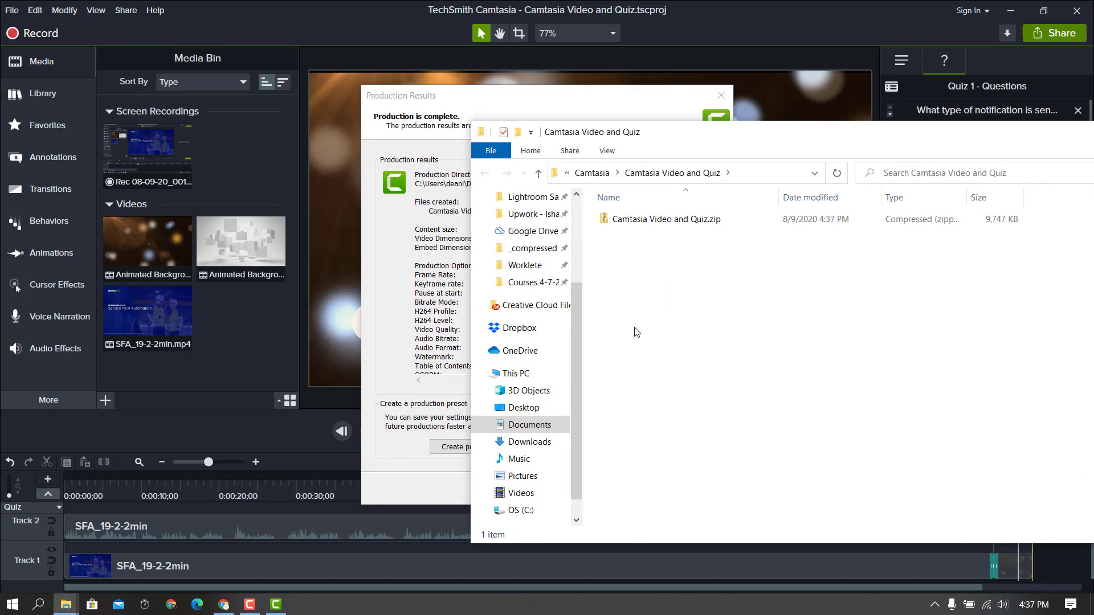
pyautogui.click(392, 389)
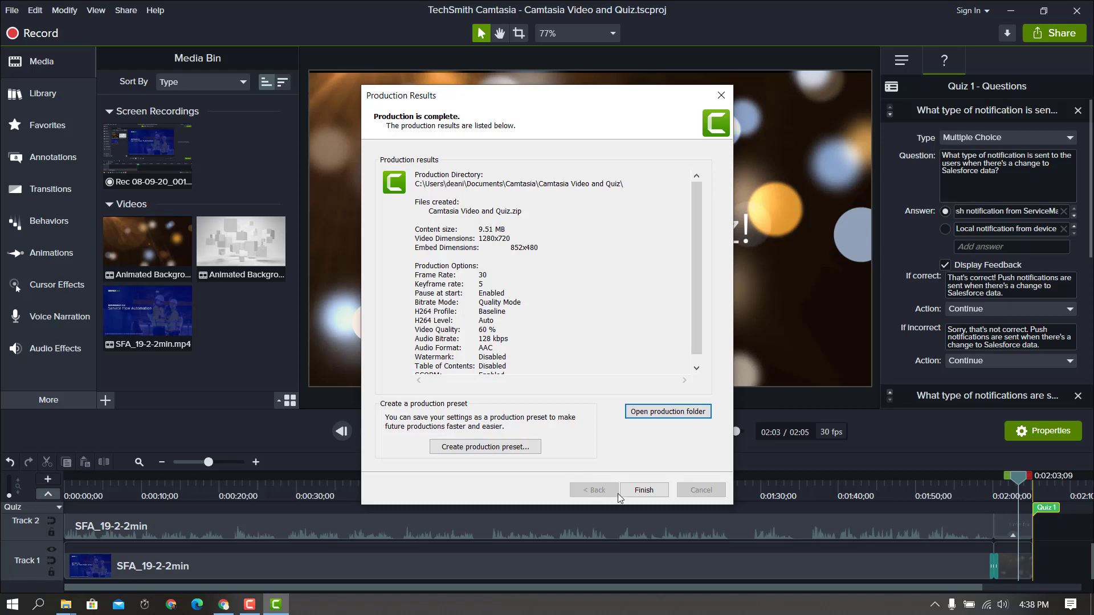
# Step: Finish the production and save the Camtasia Video and Quiz project
pyautogui.click(642, 490)
pyautogui.click(11, 10)
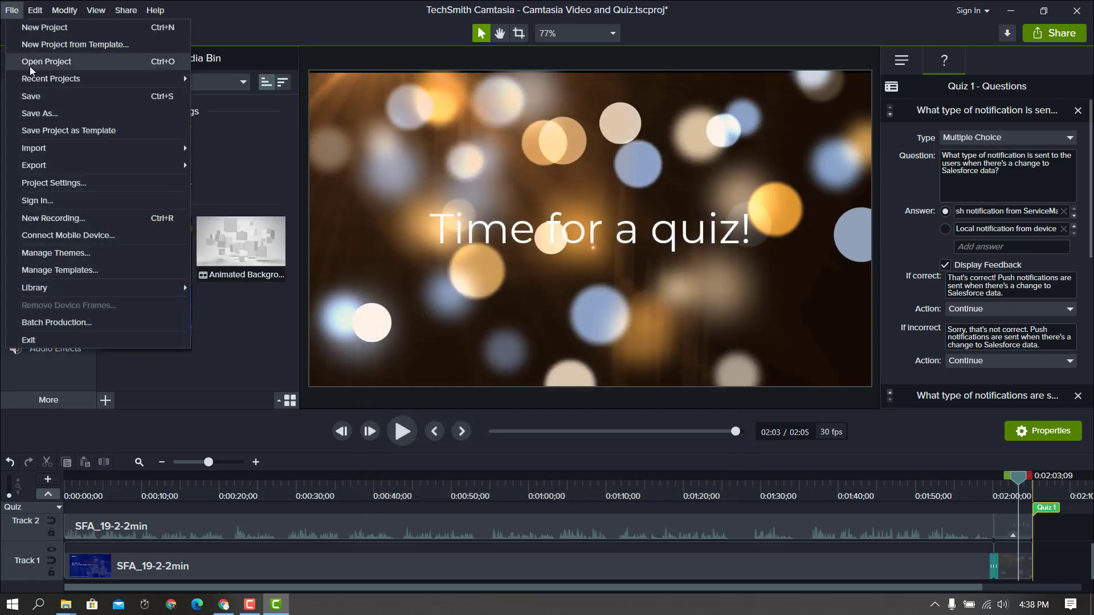
pyautogui.click(36, 93)
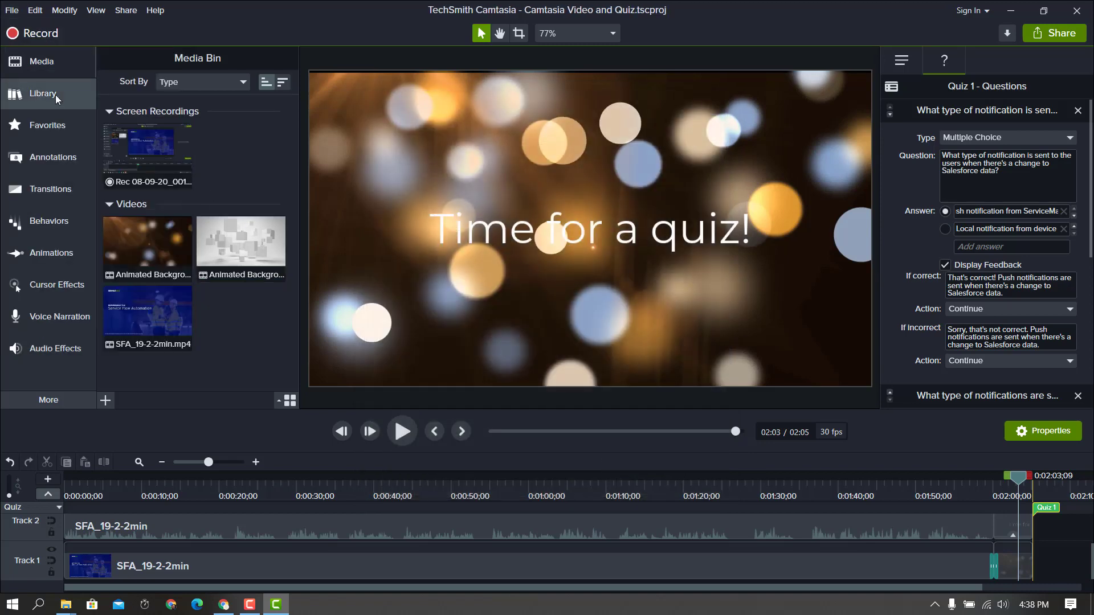
# Step: Switch to the SAP Litmos course "Camtasia Video + Quiz" and upload "Camtasia Video and Quiz.zip" as a new module
pyautogui.click(1019, 12)
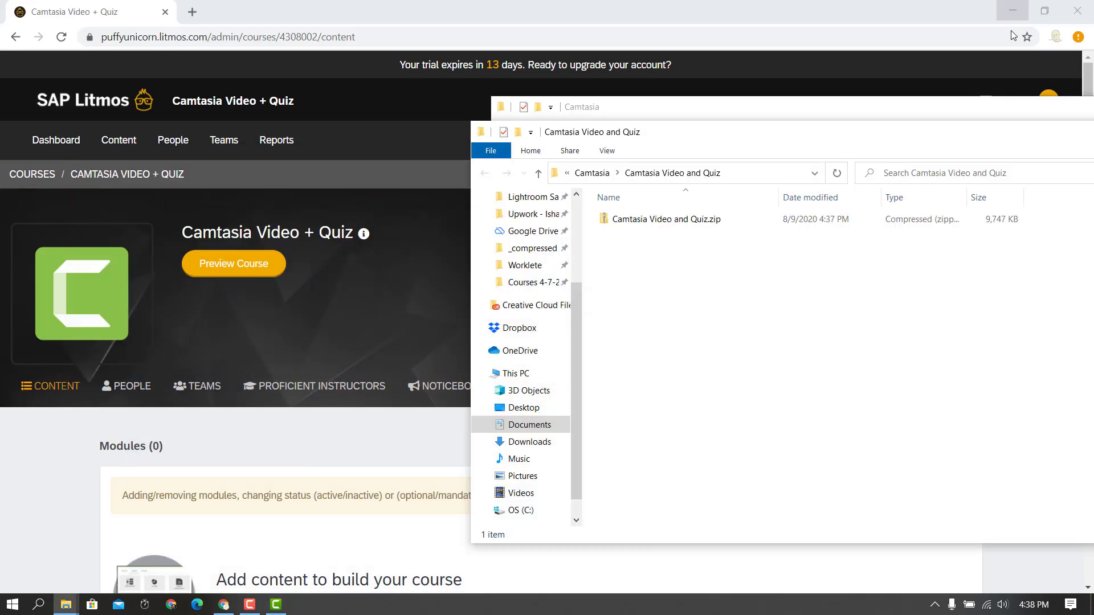
pyautogui.click(348, 431)
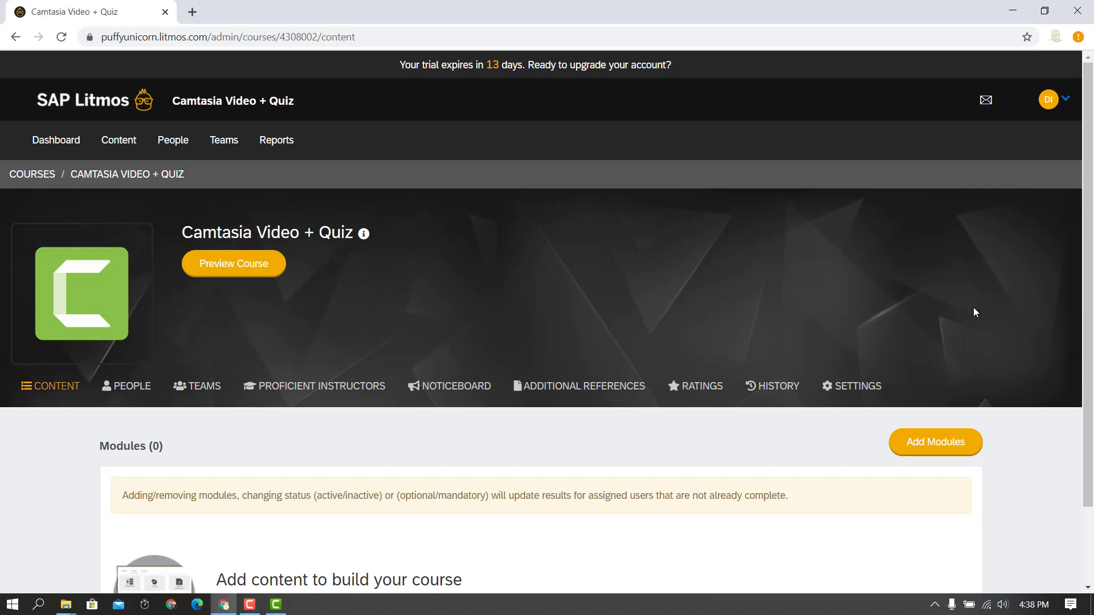
pyautogui.moveTo(1089, 264); pyautogui.dragTo(1091, 342)
pyautogui.click(912, 363)
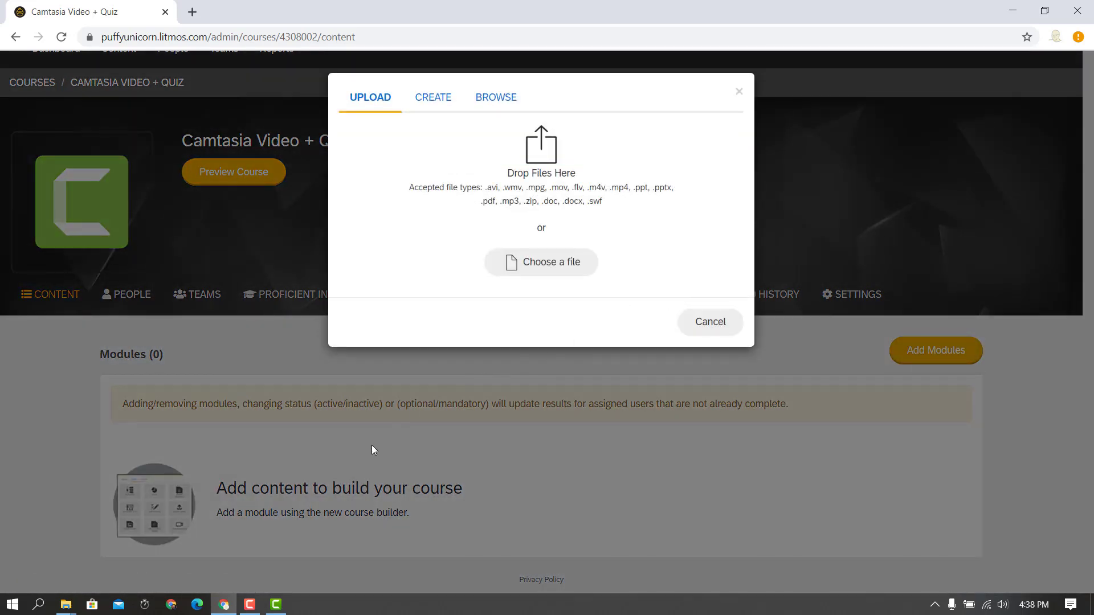
pyautogui.moveTo(65, 604)
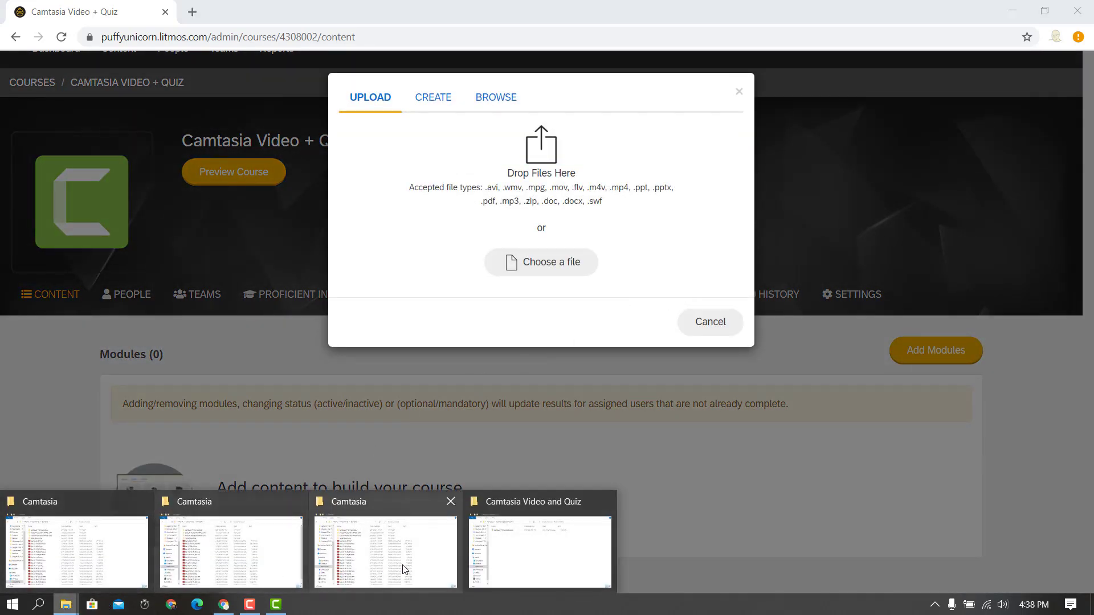
pyautogui.click(518, 561)
pyautogui.moveTo(671, 221); pyautogui.dragTo(434, 207)
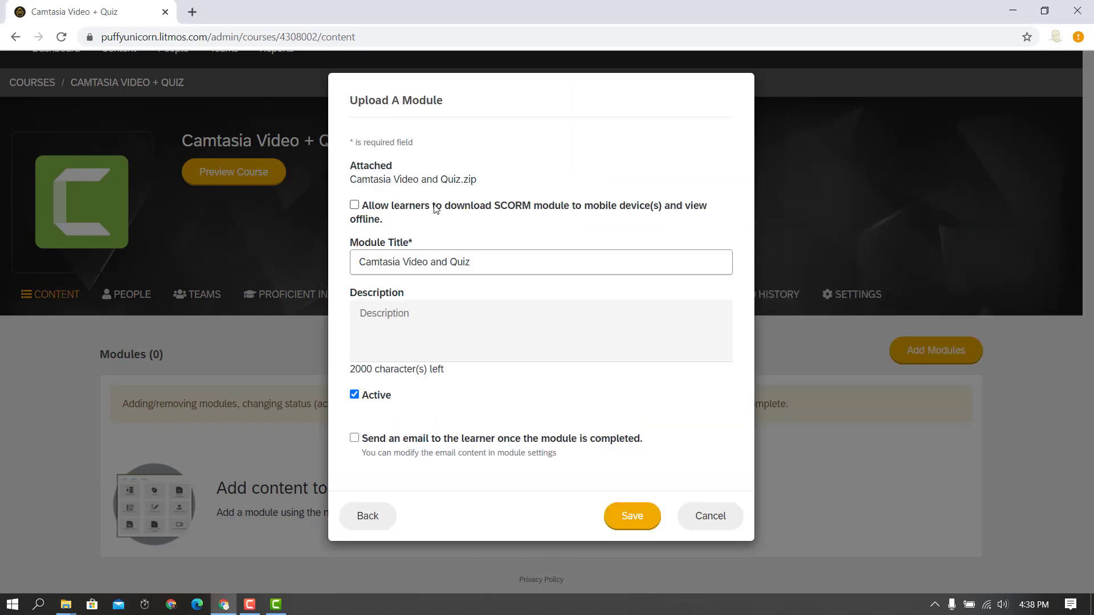
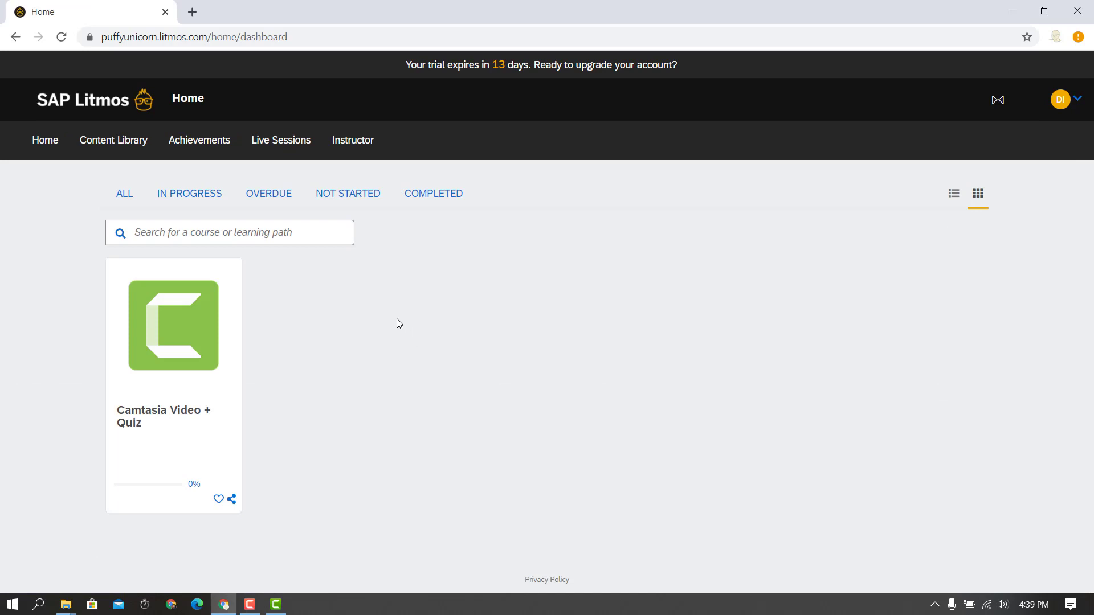
# Step: Start the "Camtasia Video + Quiz" course from the learner home page and skip the playing video to its end
pyautogui.click(175, 358)
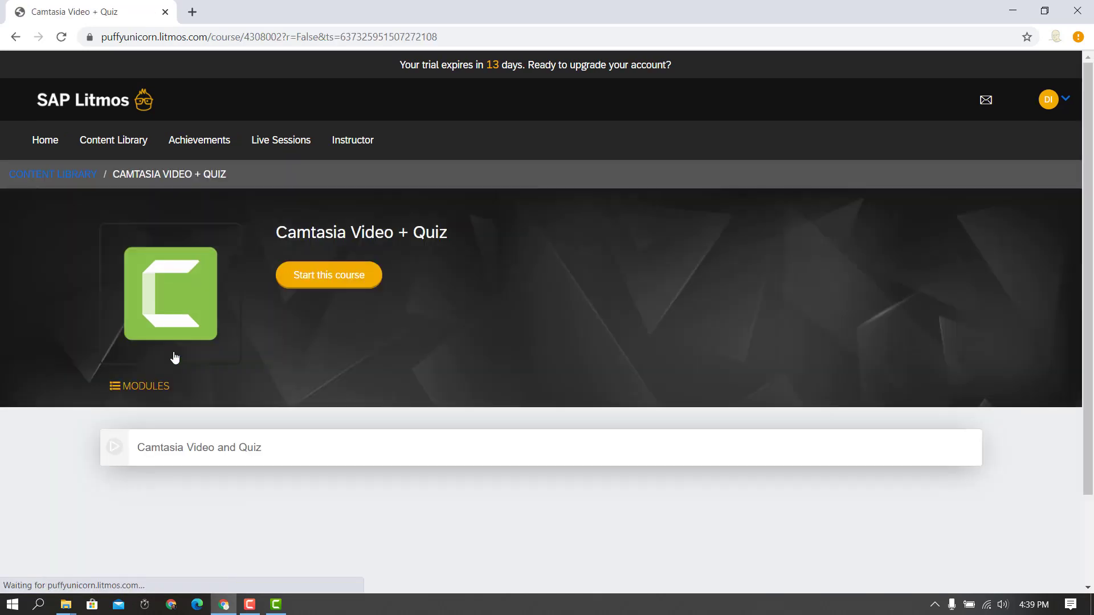
pyautogui.click(342, 283)
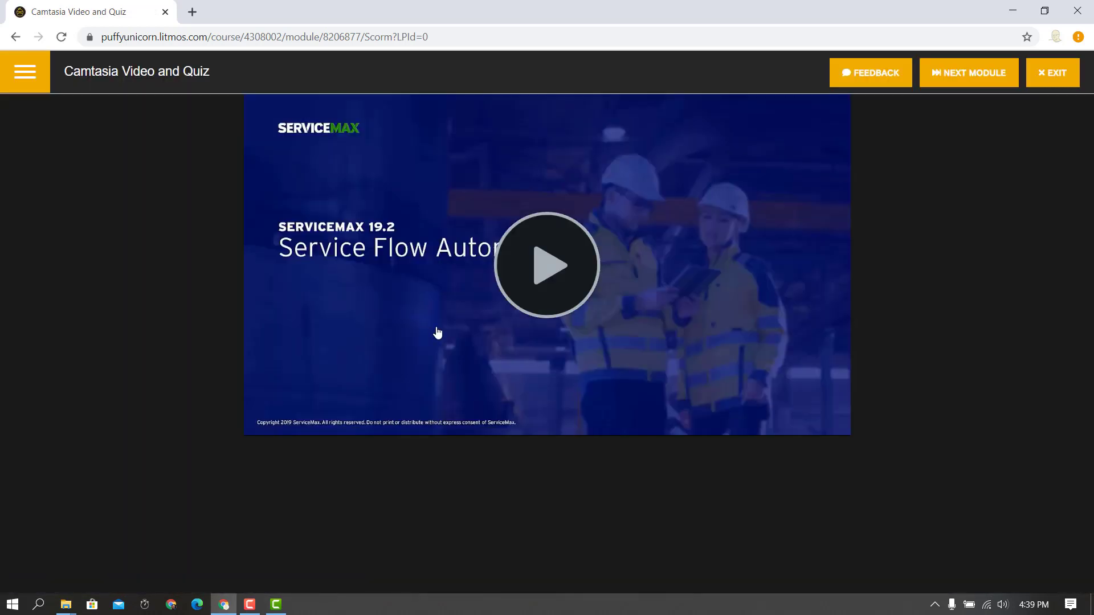
pyautogui.click(533, 287)
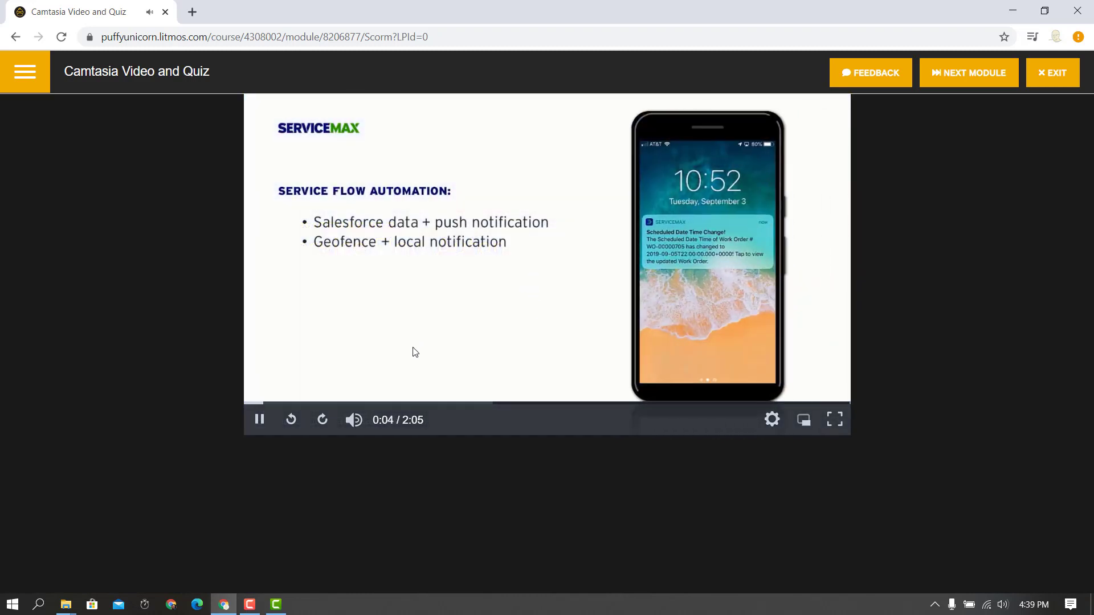
pyautogui.click(839, 404)
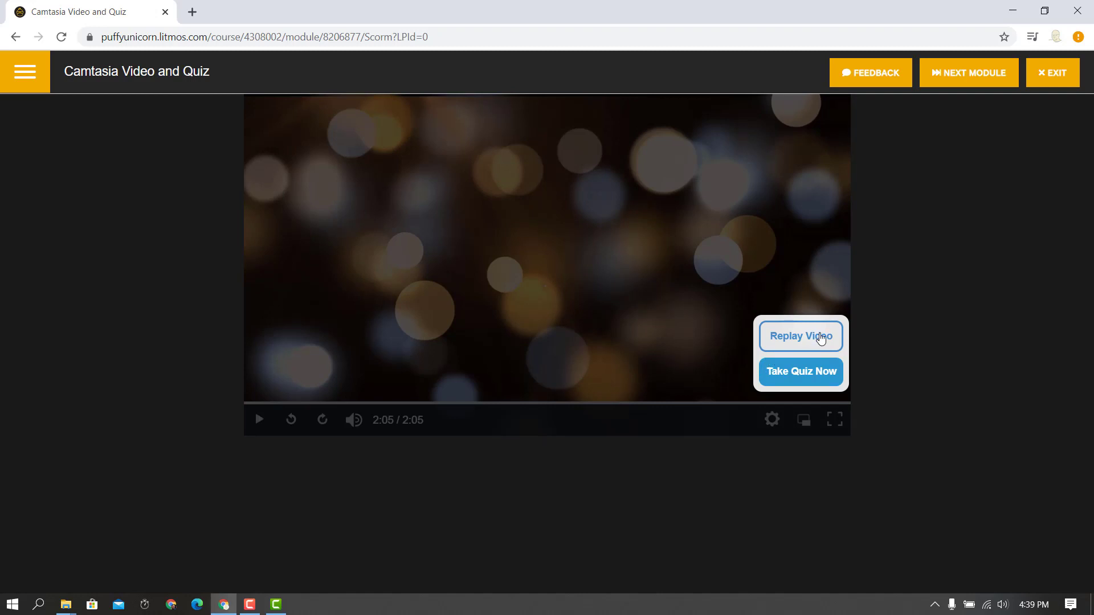
# Step: Start the quiz and submit "Push notification from ServiceMax" as the answer to the Salesforce data question
pyautogui.click(800, 378)
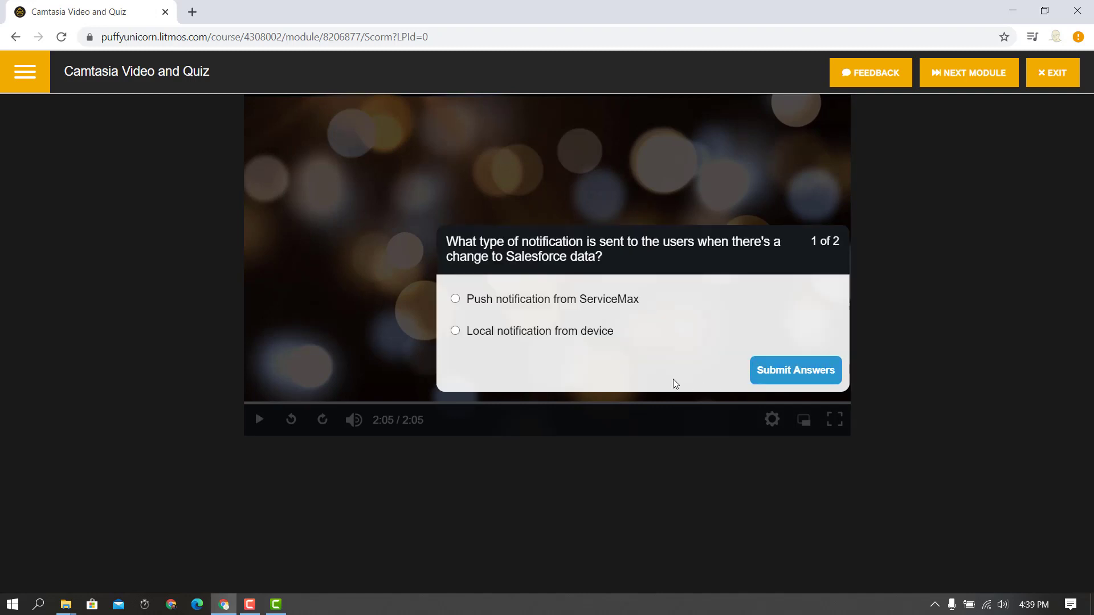
pyautogui.click(573, 301)
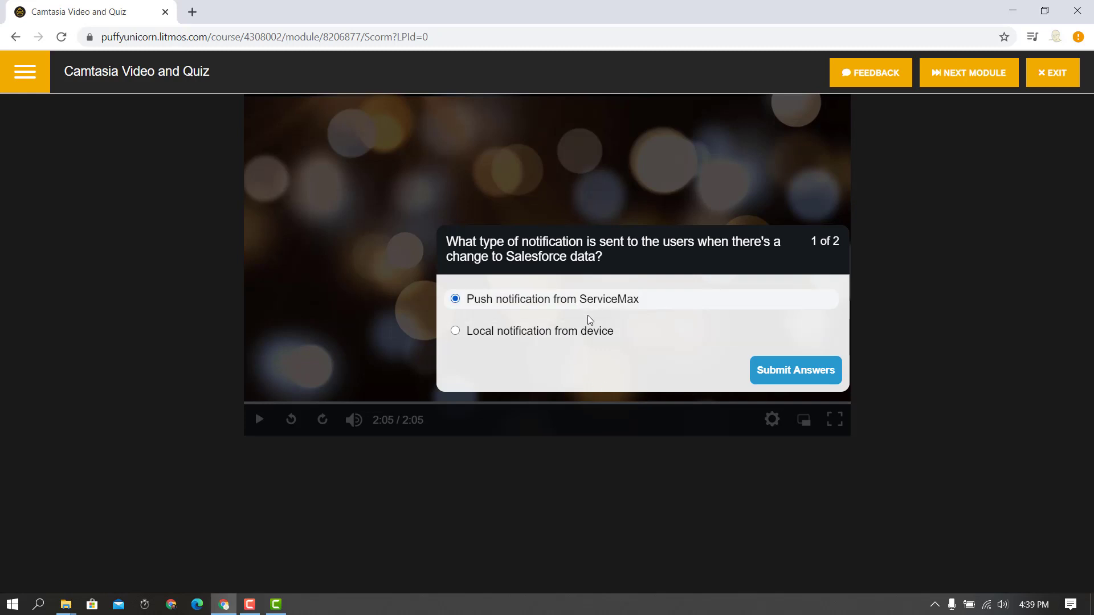
pyautogui.click(775, 368)
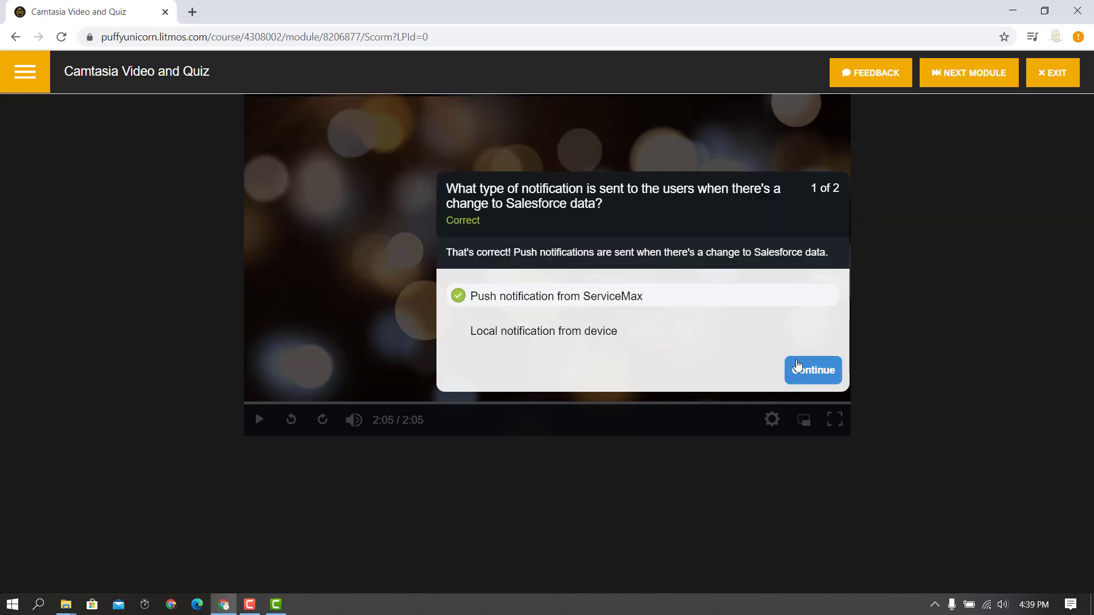
pyautogui.click(776, 370)
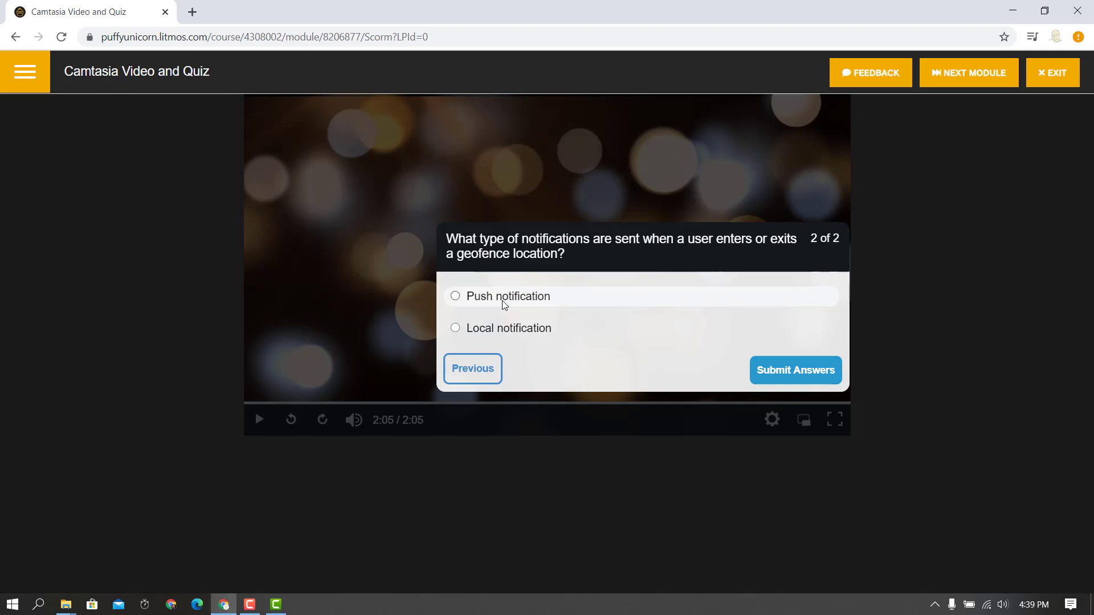
# Step: Submit "Push notification" for the geofence question, finish the quiz, and exit the module
pyautogui.click(776, 371)
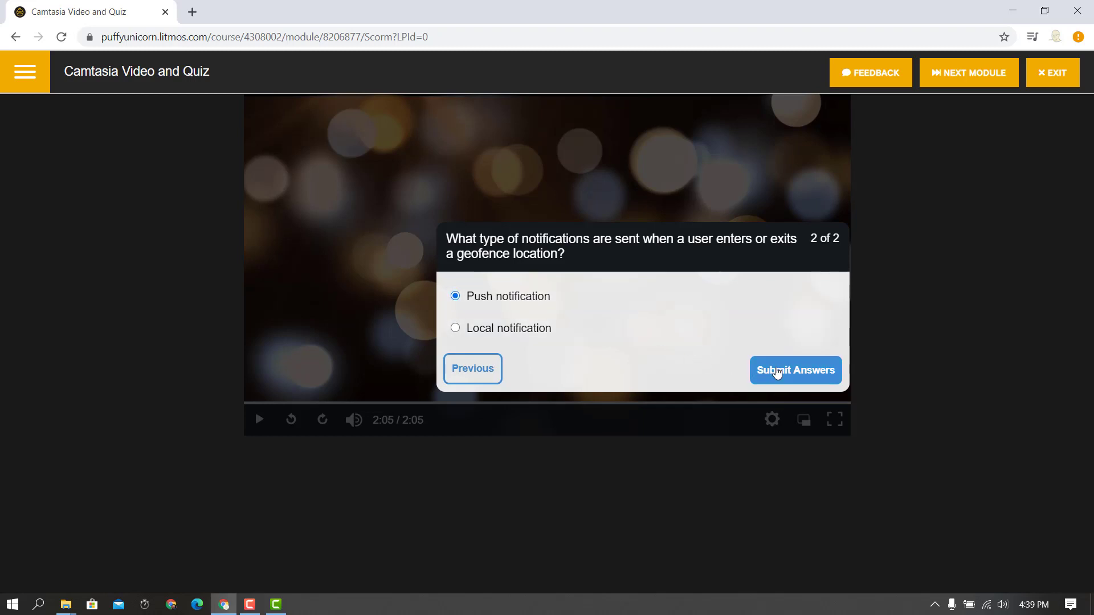
pyautogui.click(829, 371)
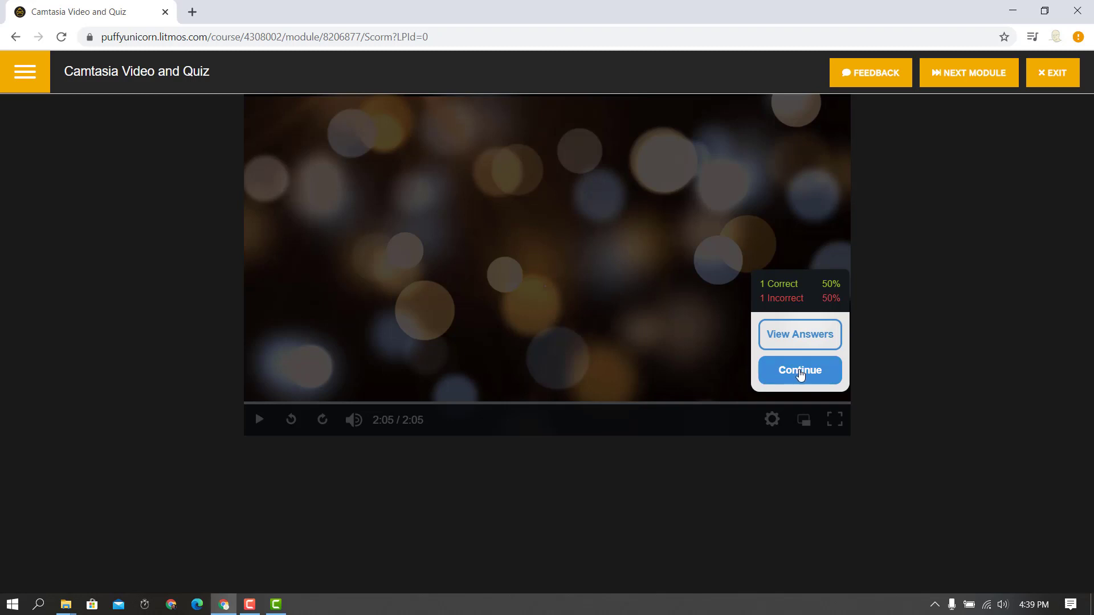
pyautogui.click(800, 375)
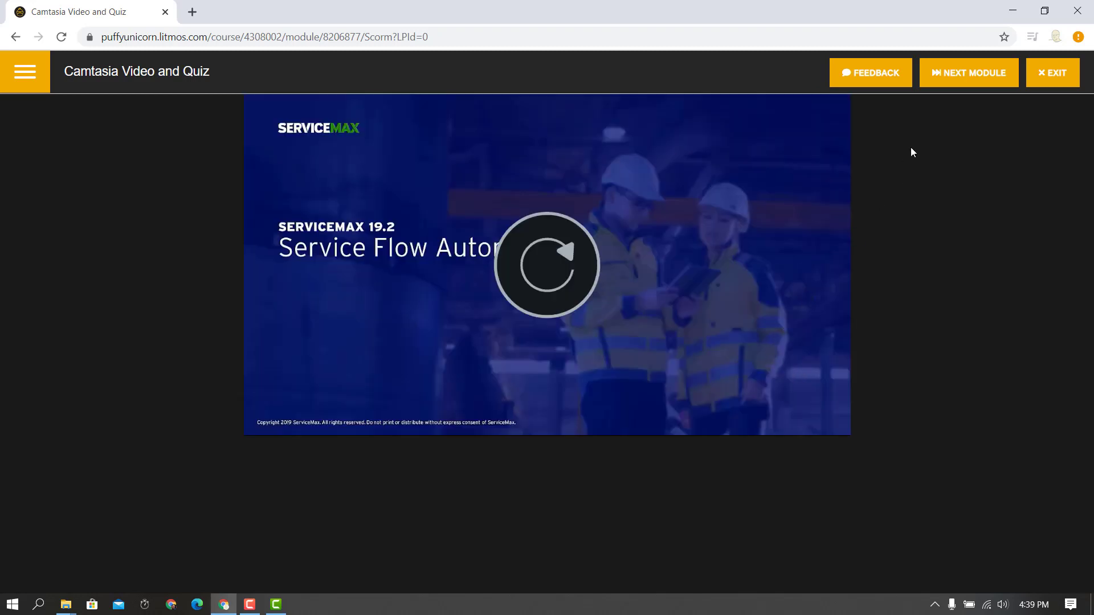
pyautogui.click(1054, 73)
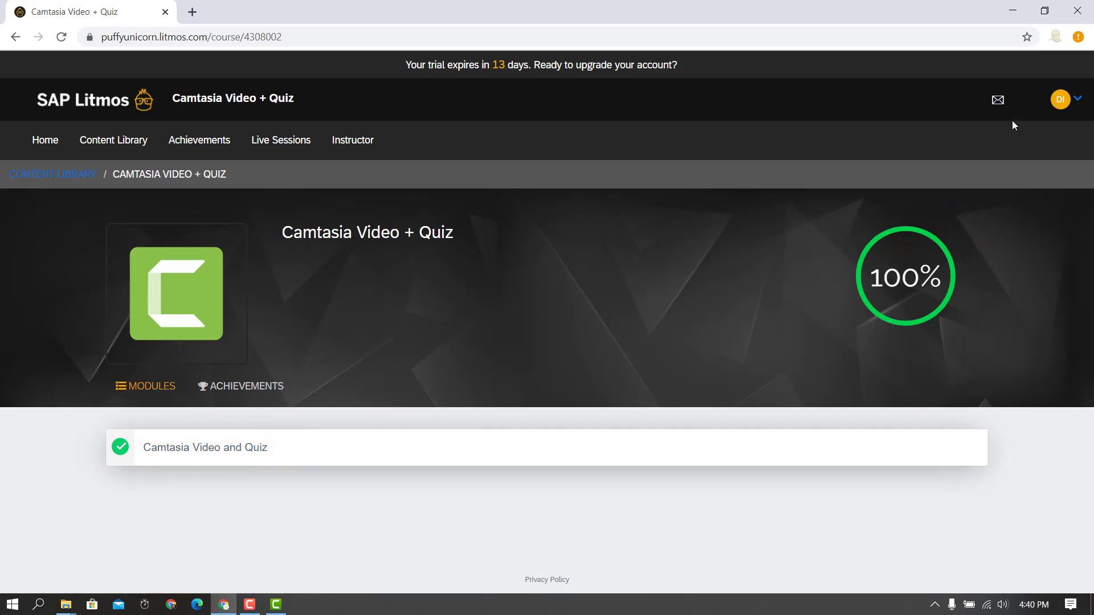
# Step: Switch the account to admin view and open the Reporting Engine to build a custom report
pyautogui.click(1060, 101)
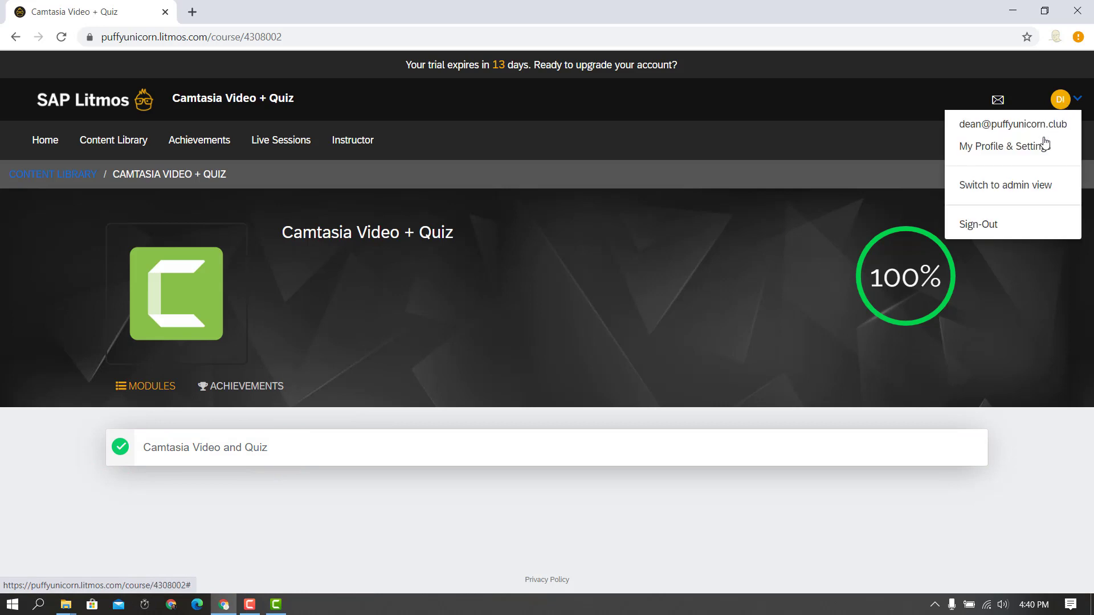
pyautogui.click(1021, 184)
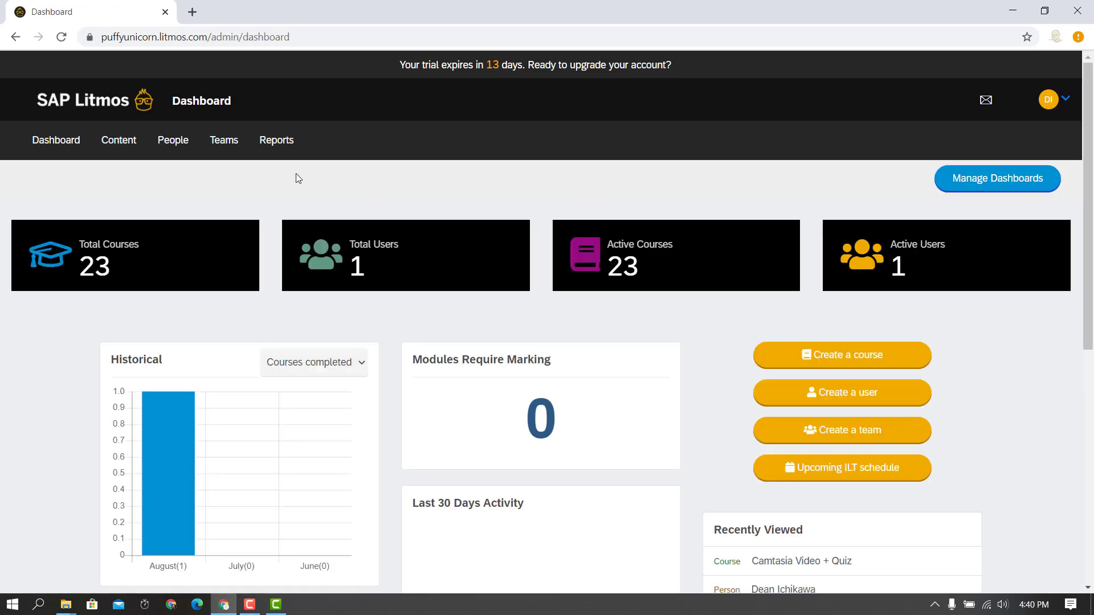
pyautogui.click(289, 146)
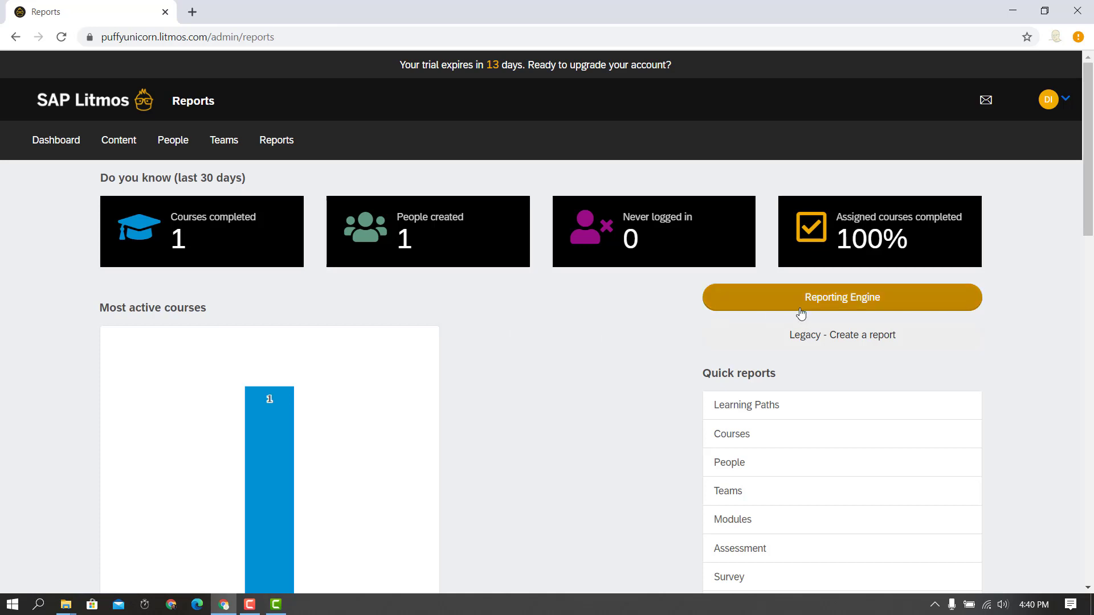
pyautogui.click(840, 302)
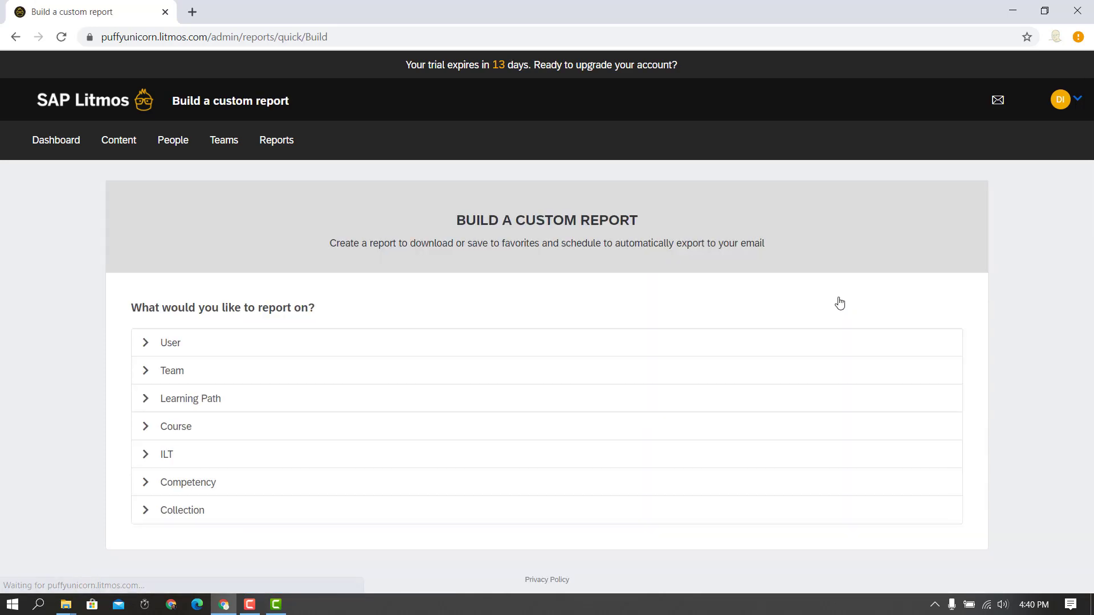
# Step: Choose the Scorm report from the detailed user results as the custom report type
pyautogui.click(147, 345)
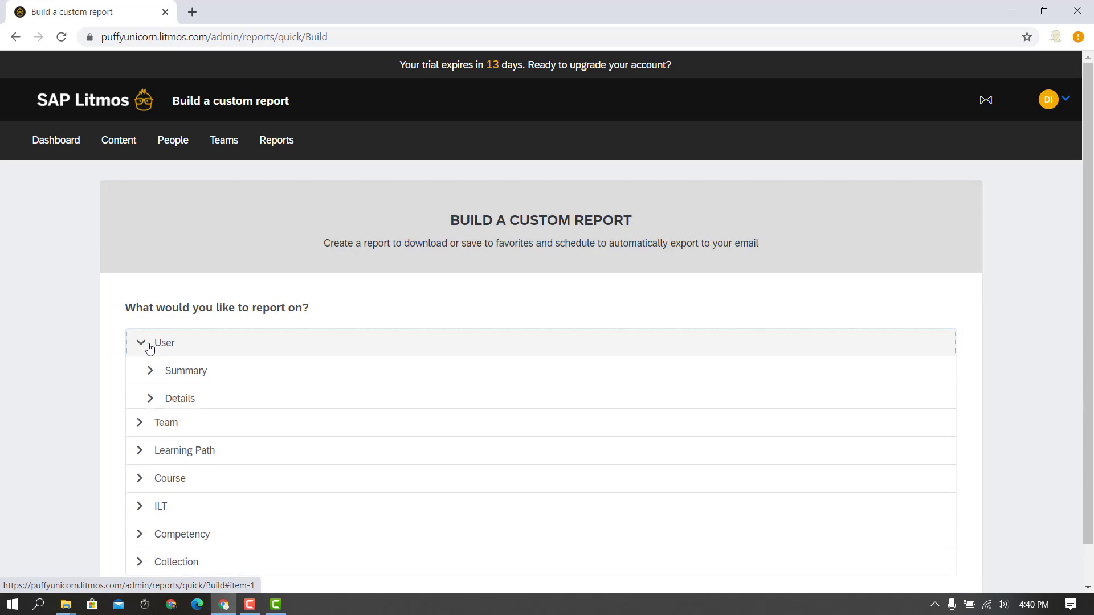
pyautogui.click(150, 399)
pyautogui.click(162, 427)
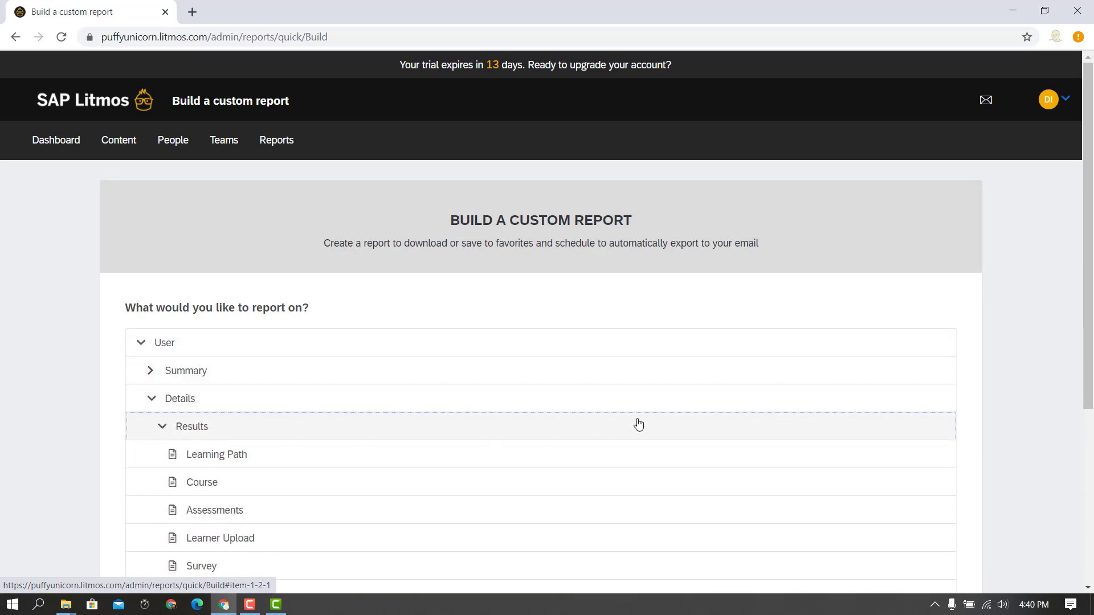
pyautogui.scroll(-3, 1070, 286)
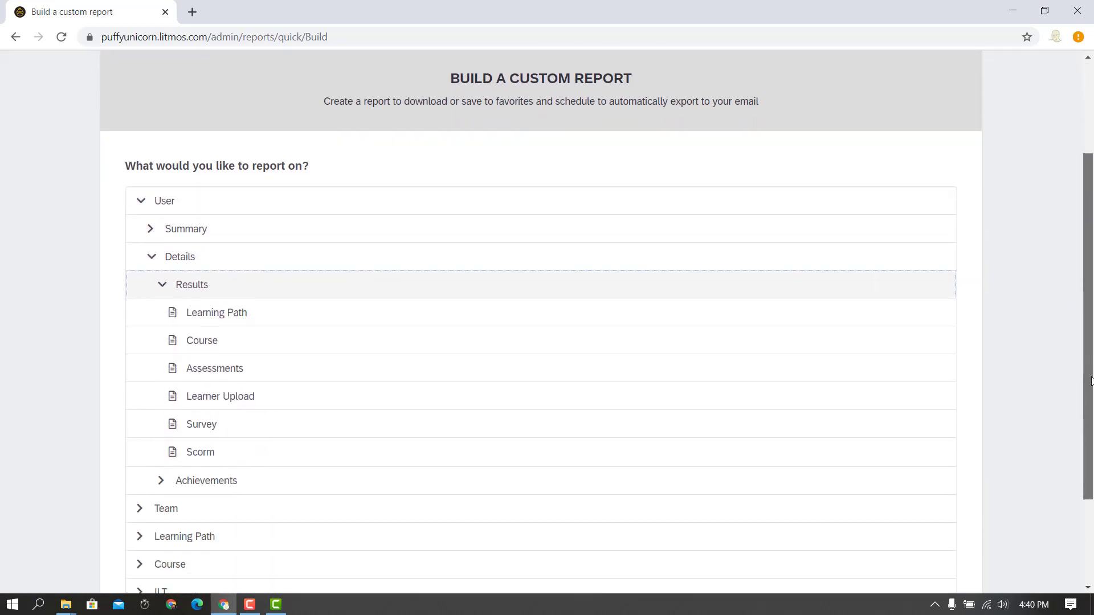
pyautogui.click(207, 415)
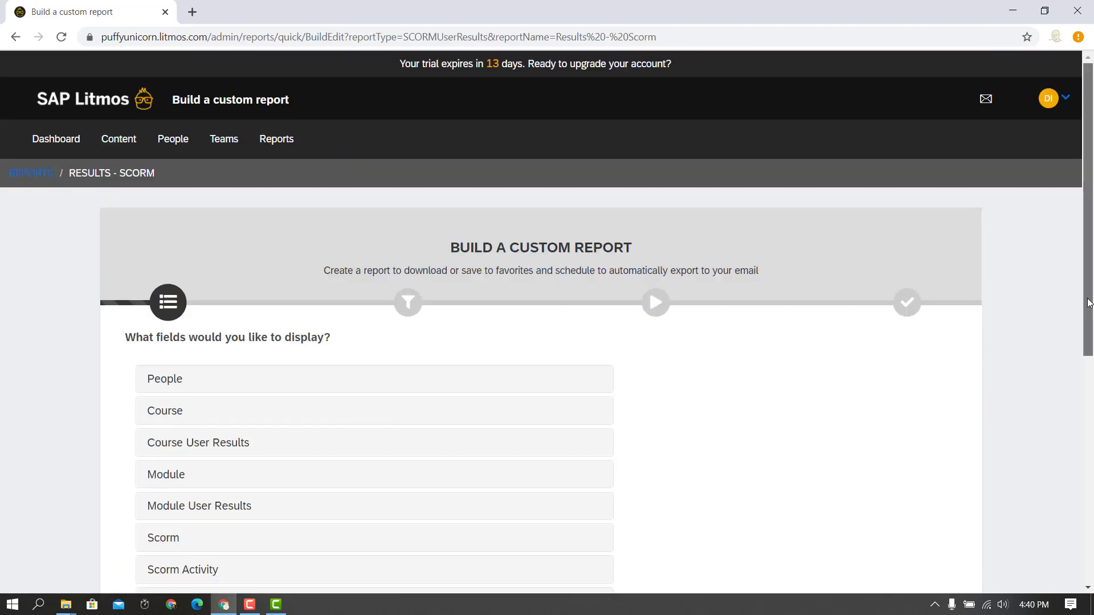
# Step: Remove Answer Text, Interaction Type, Activity Title, Interaction Title, First Name and Last Name from the report's display fields
pyautogui.scroll(-5, 1086, 299)
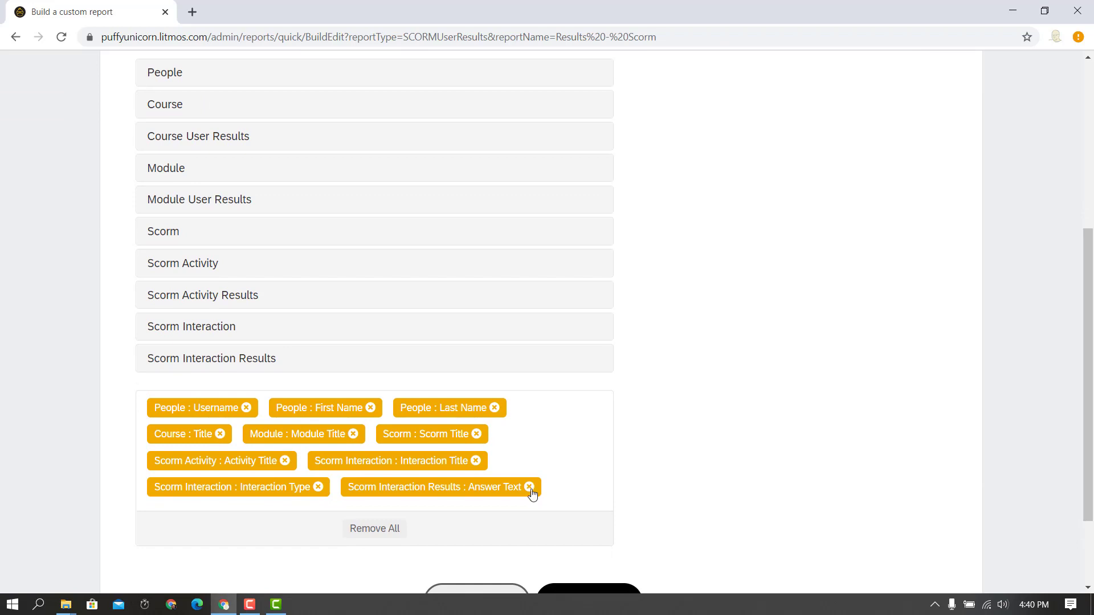
pyautogui.click(530, 487)
pyautogui.click(317, 489)
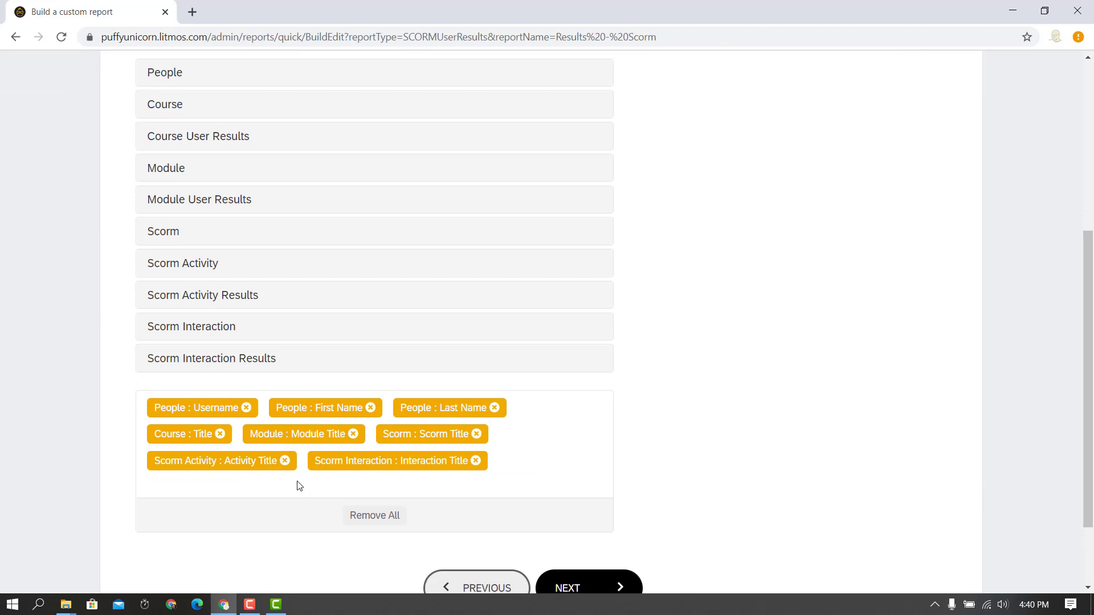
pyautogui.click(285, 460)
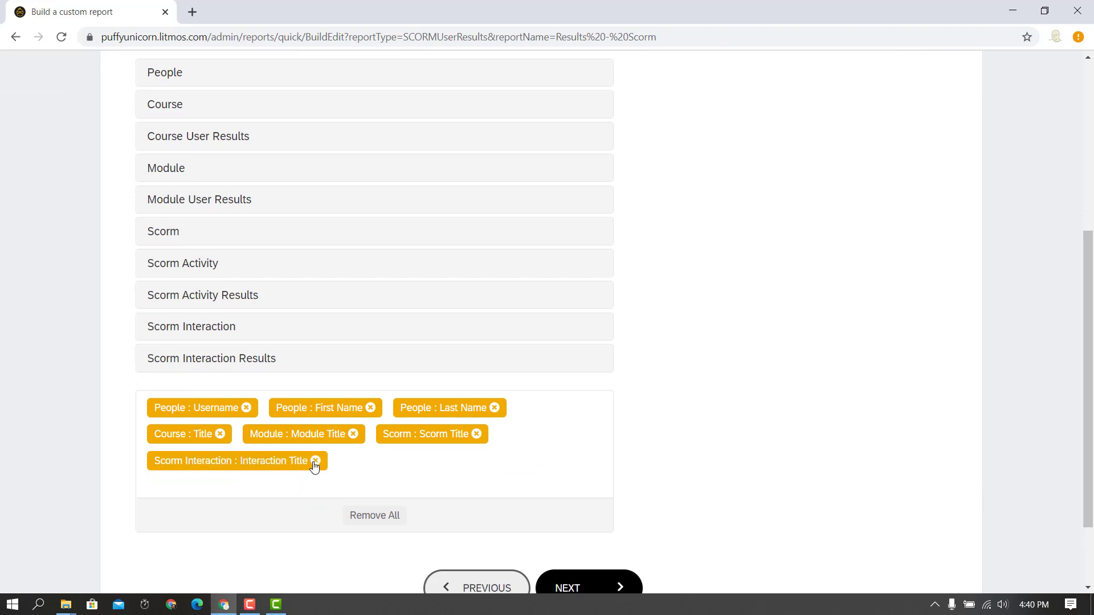
pyautogui.click(316, 461)
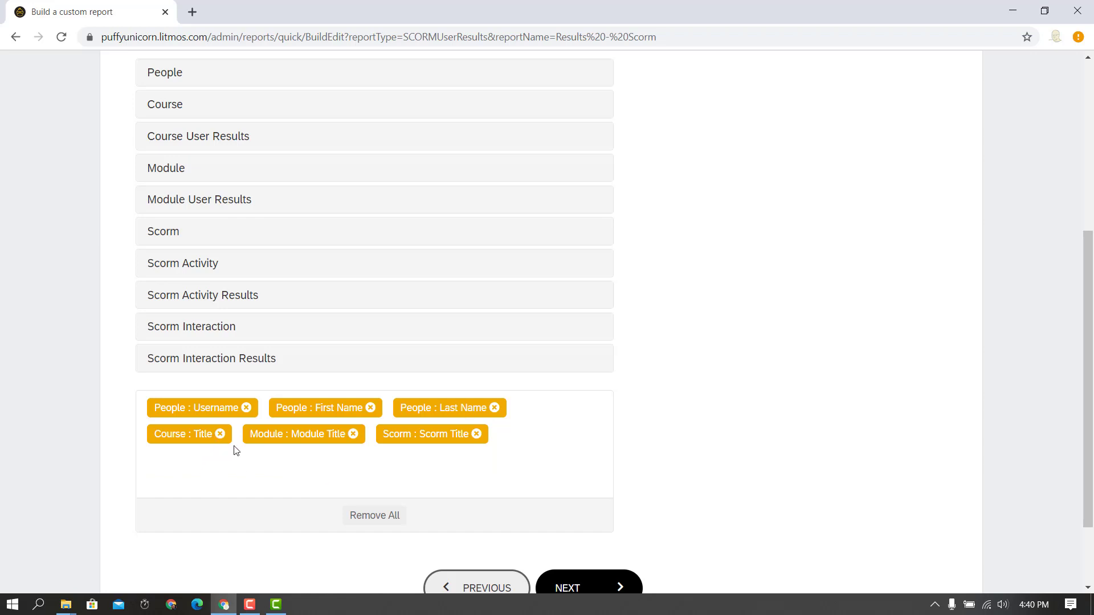
pyautogui.click(371, 408)
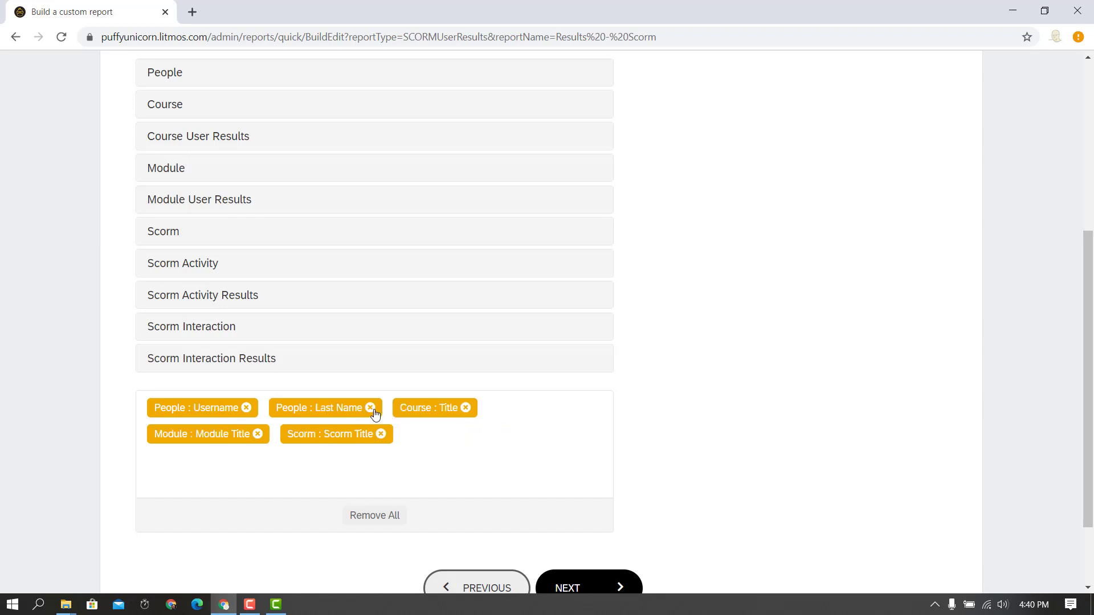
pyautogui.click(371, 408)
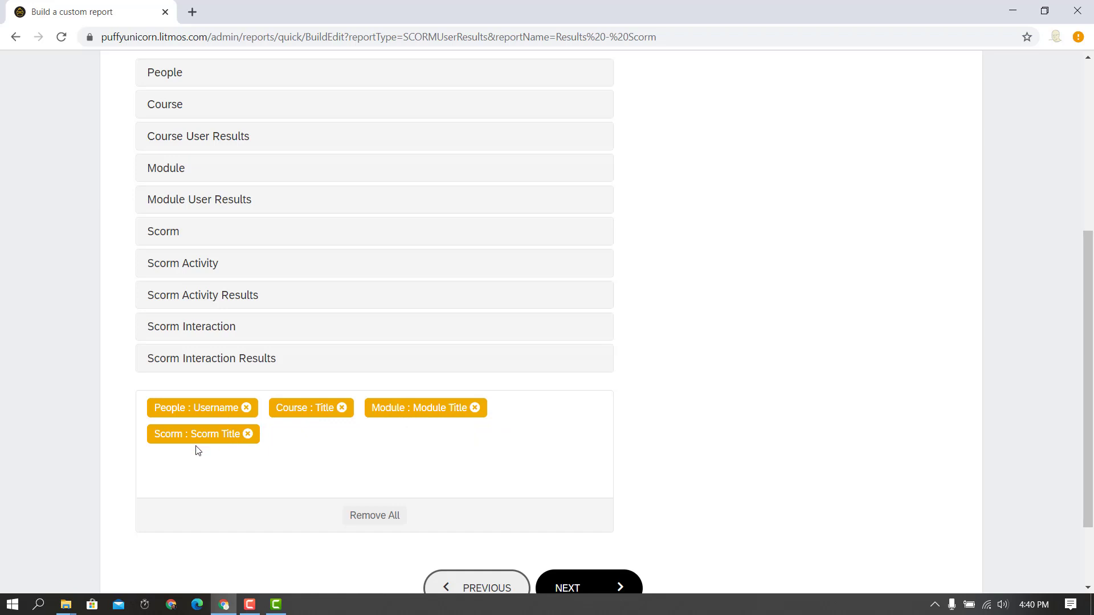
# Step: Add Activity Score from the Scorm Activity Results group to the report's display fields
pyautogui.click(195, 296)
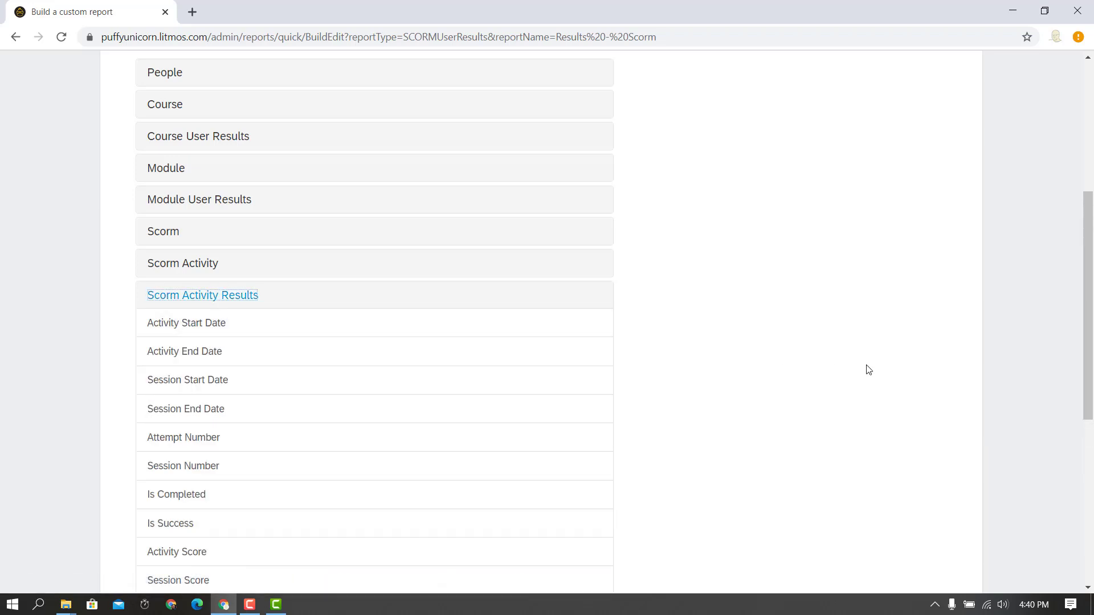
pyautogui.moveTo(1084, 321); pyautogui.dragTo(1083, 402)
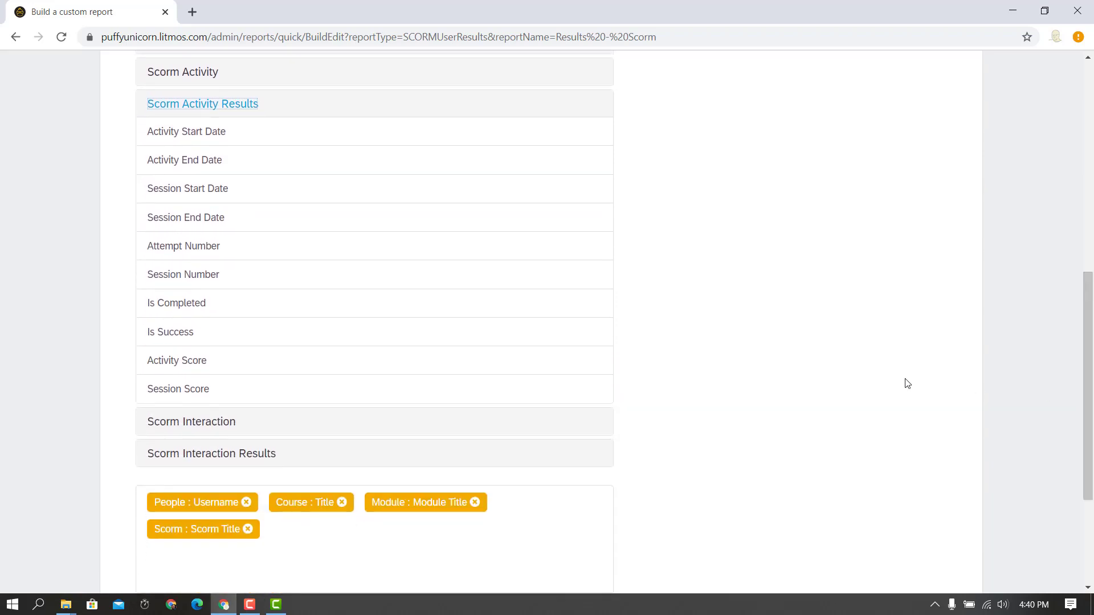
pyautogui.click(180, 361)
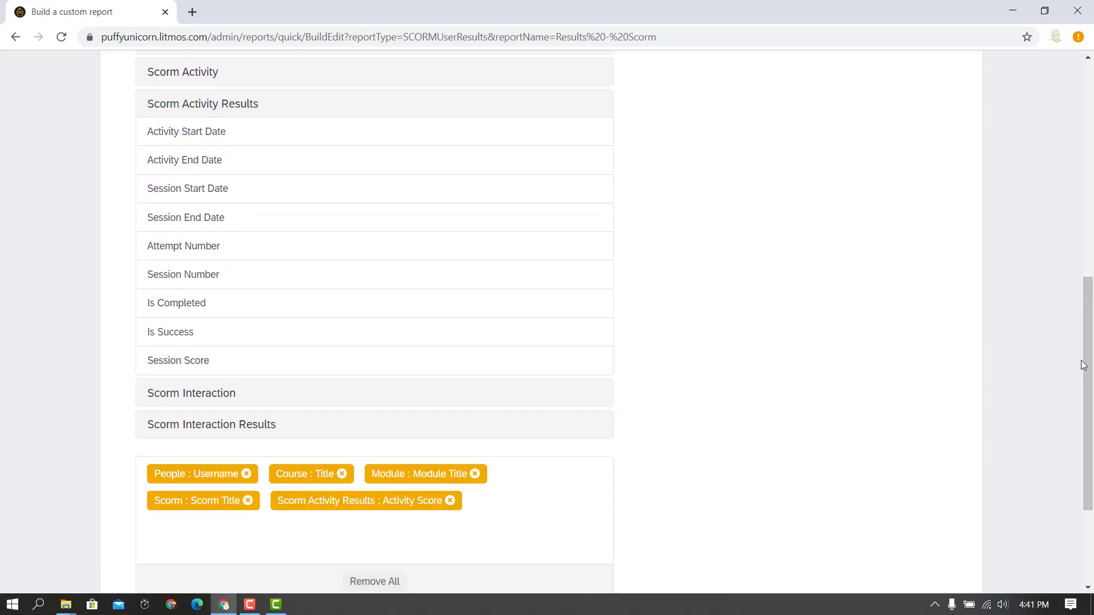
# Step: Add Completed from the Module User Results group to the report's display fields and continue to the report's filter settings
pyautogui.scroll(-3, 1082, 366)
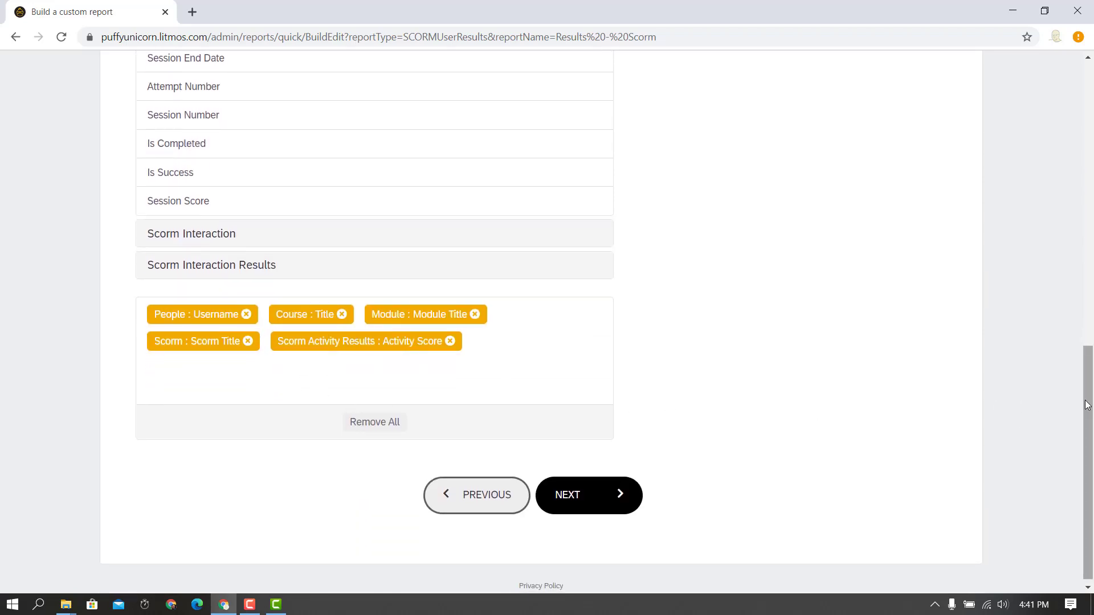
pyautogui.moveTo(1087, 402); pyautogui.dragTo(1089, 337)
pyautogui.scroll(2, 460, 253)
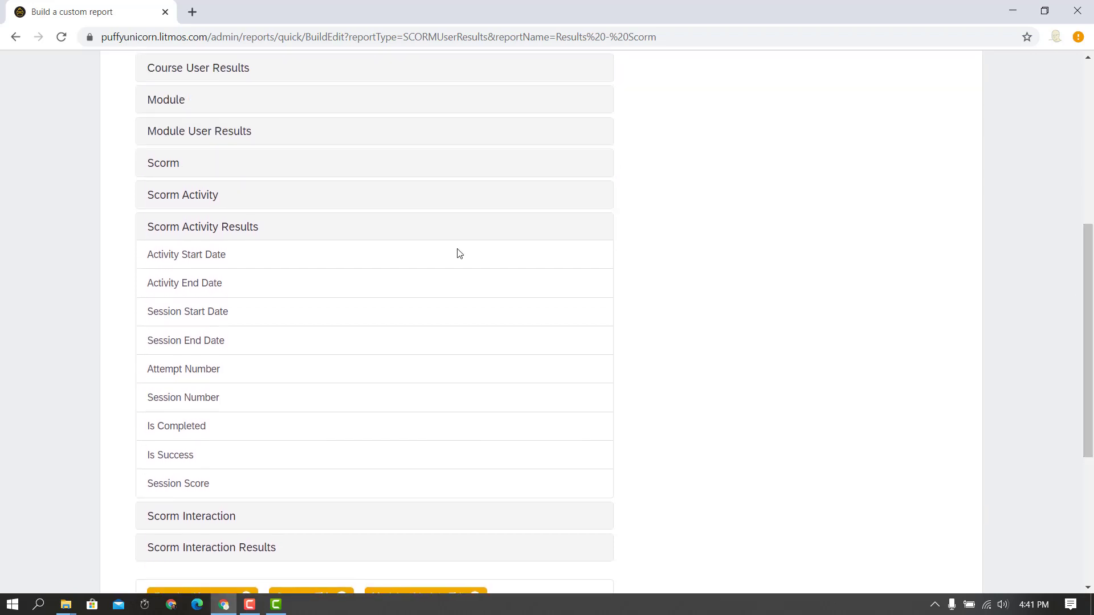
pyautogui.click(249, 133)
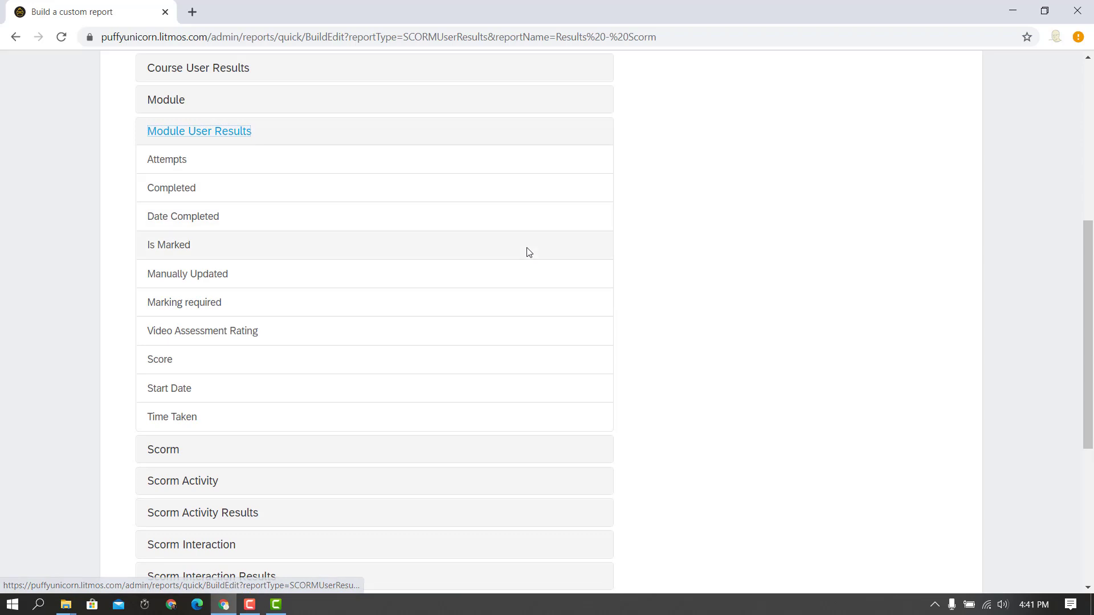
pyautogui.click(161, 188)
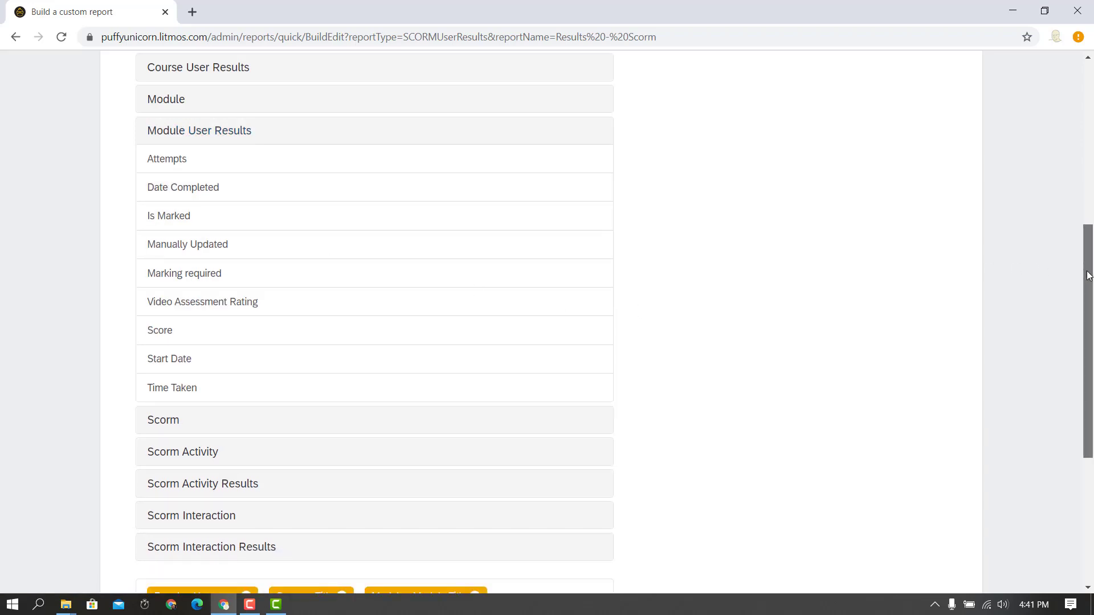
pyautogui.scroll(-4, 439, 462)
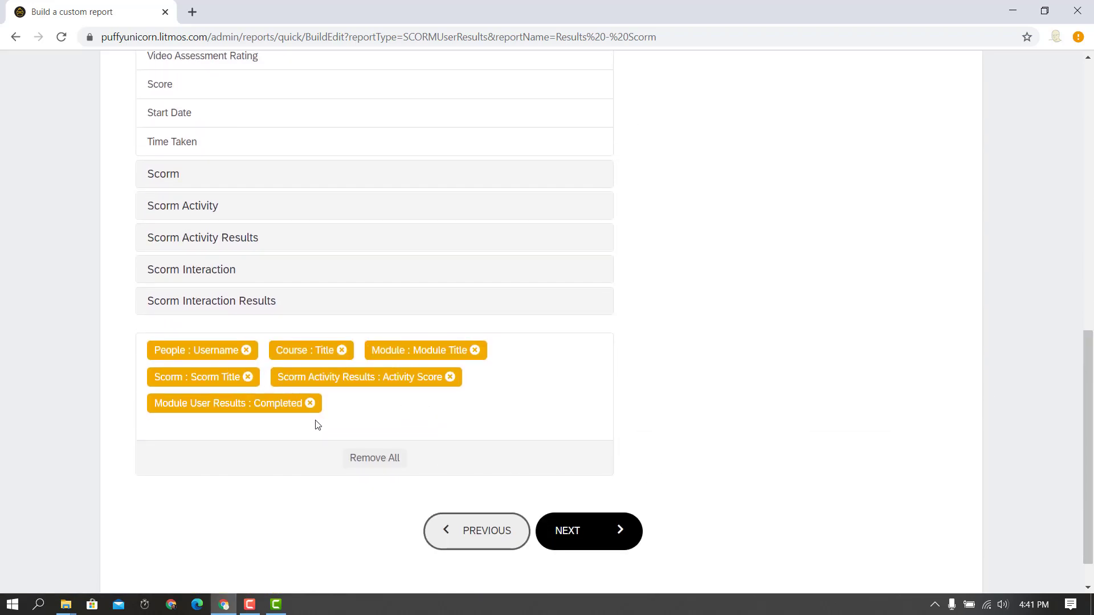
pyautogui.click(576, 534)
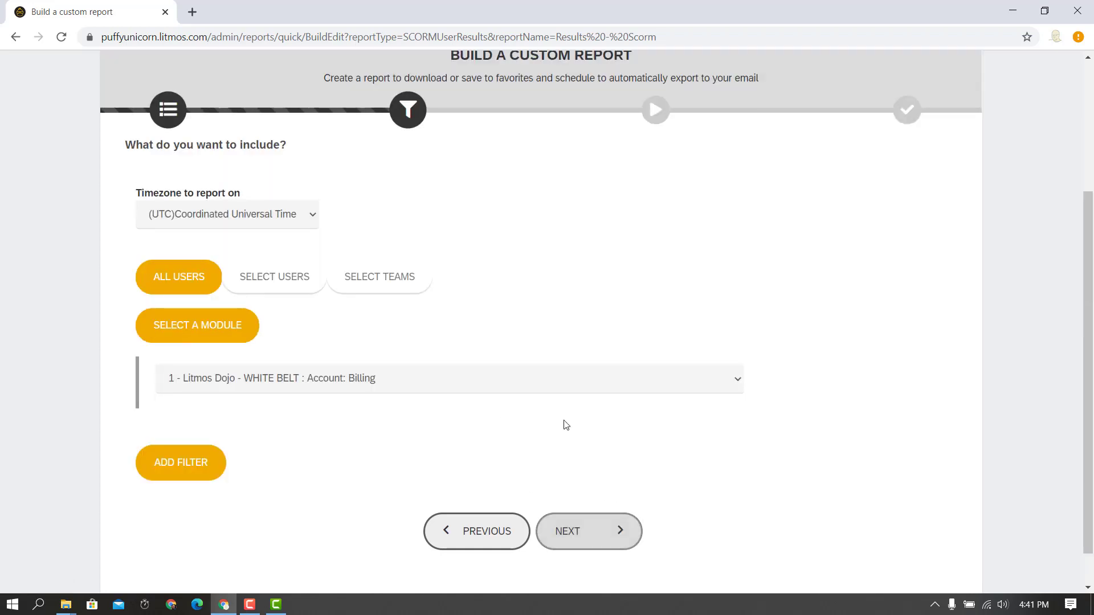
# Step: Select the Camtasia Video + Quiz : Camtasia Video and Quiz module for the report and proceed through the report preview
pyautogui.click(713, 391)
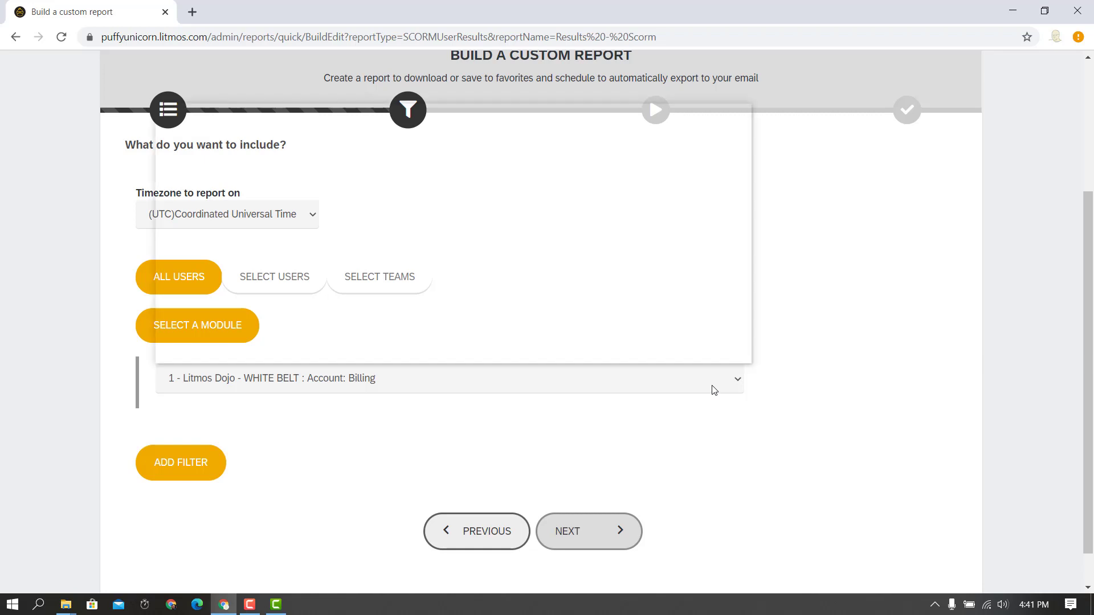
pyautogui.scroll(-1, 740, 257)
pyautogui.moveTo(745, 194); pyautogui.dragTo(740, 309)
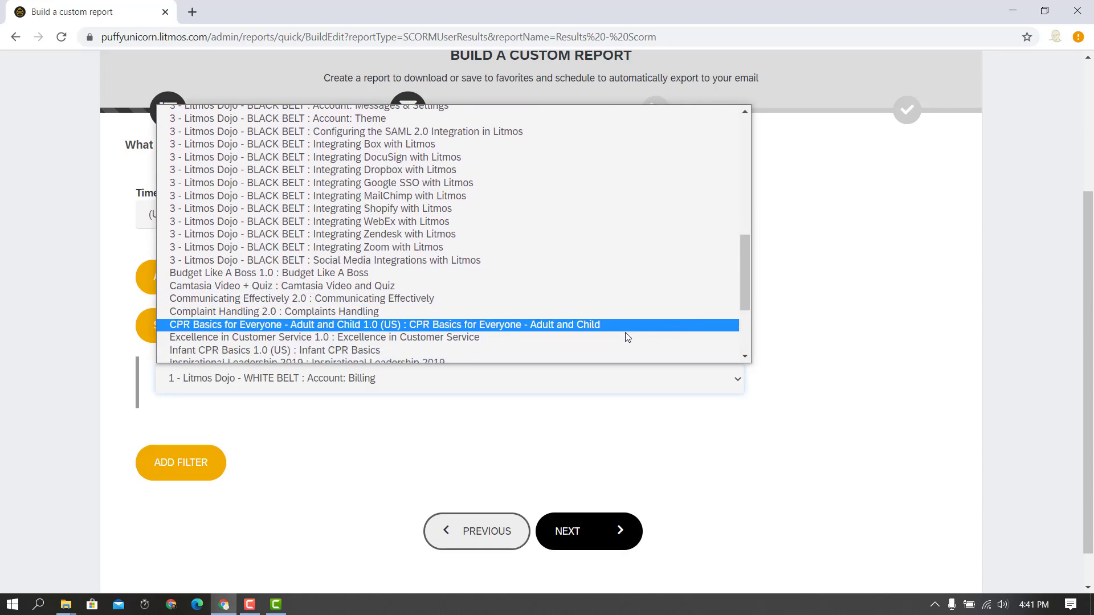
pyautogui.click(401, 287)
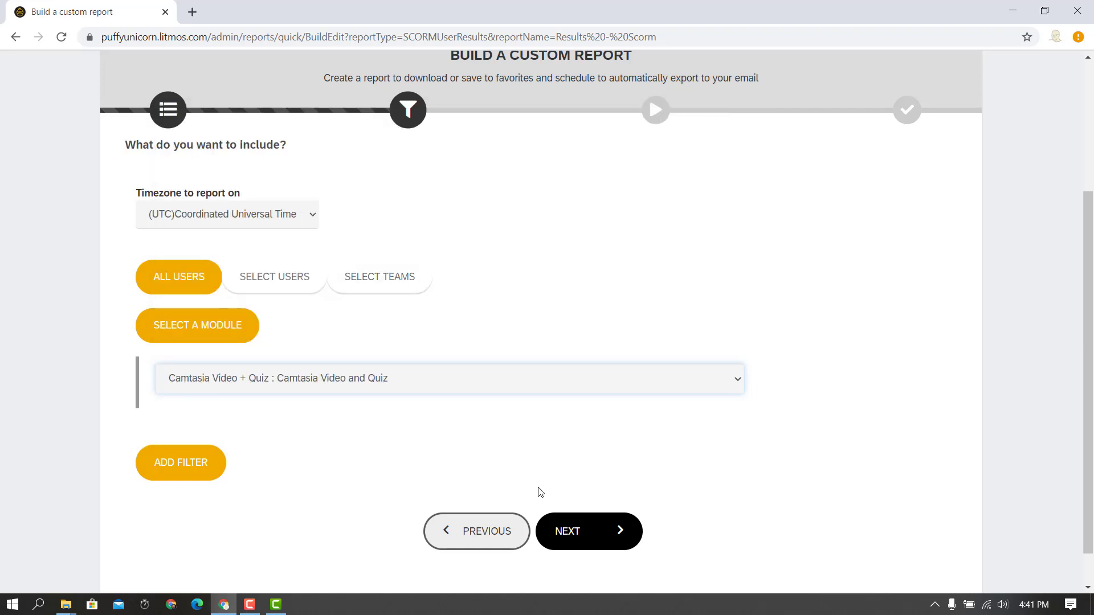
pyautogui.click(571, 527)
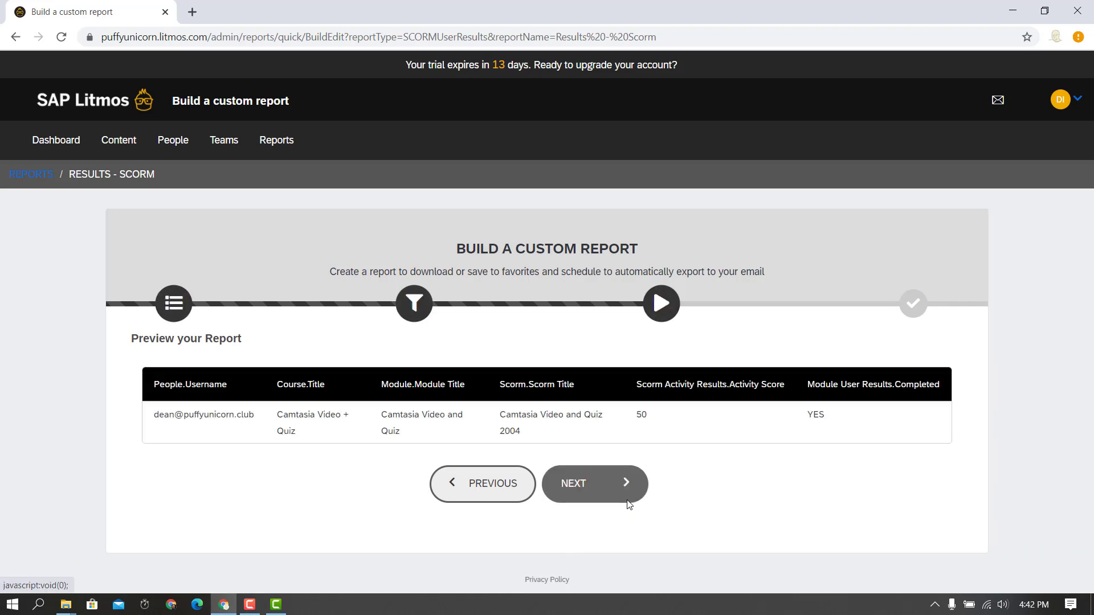
pyautogui.click(603, 487)
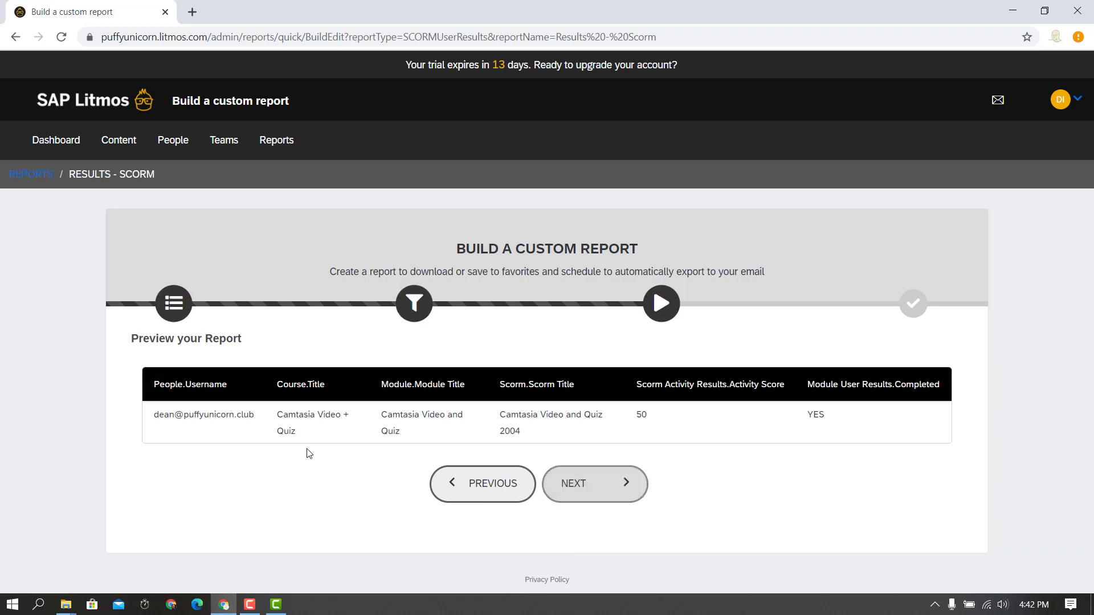